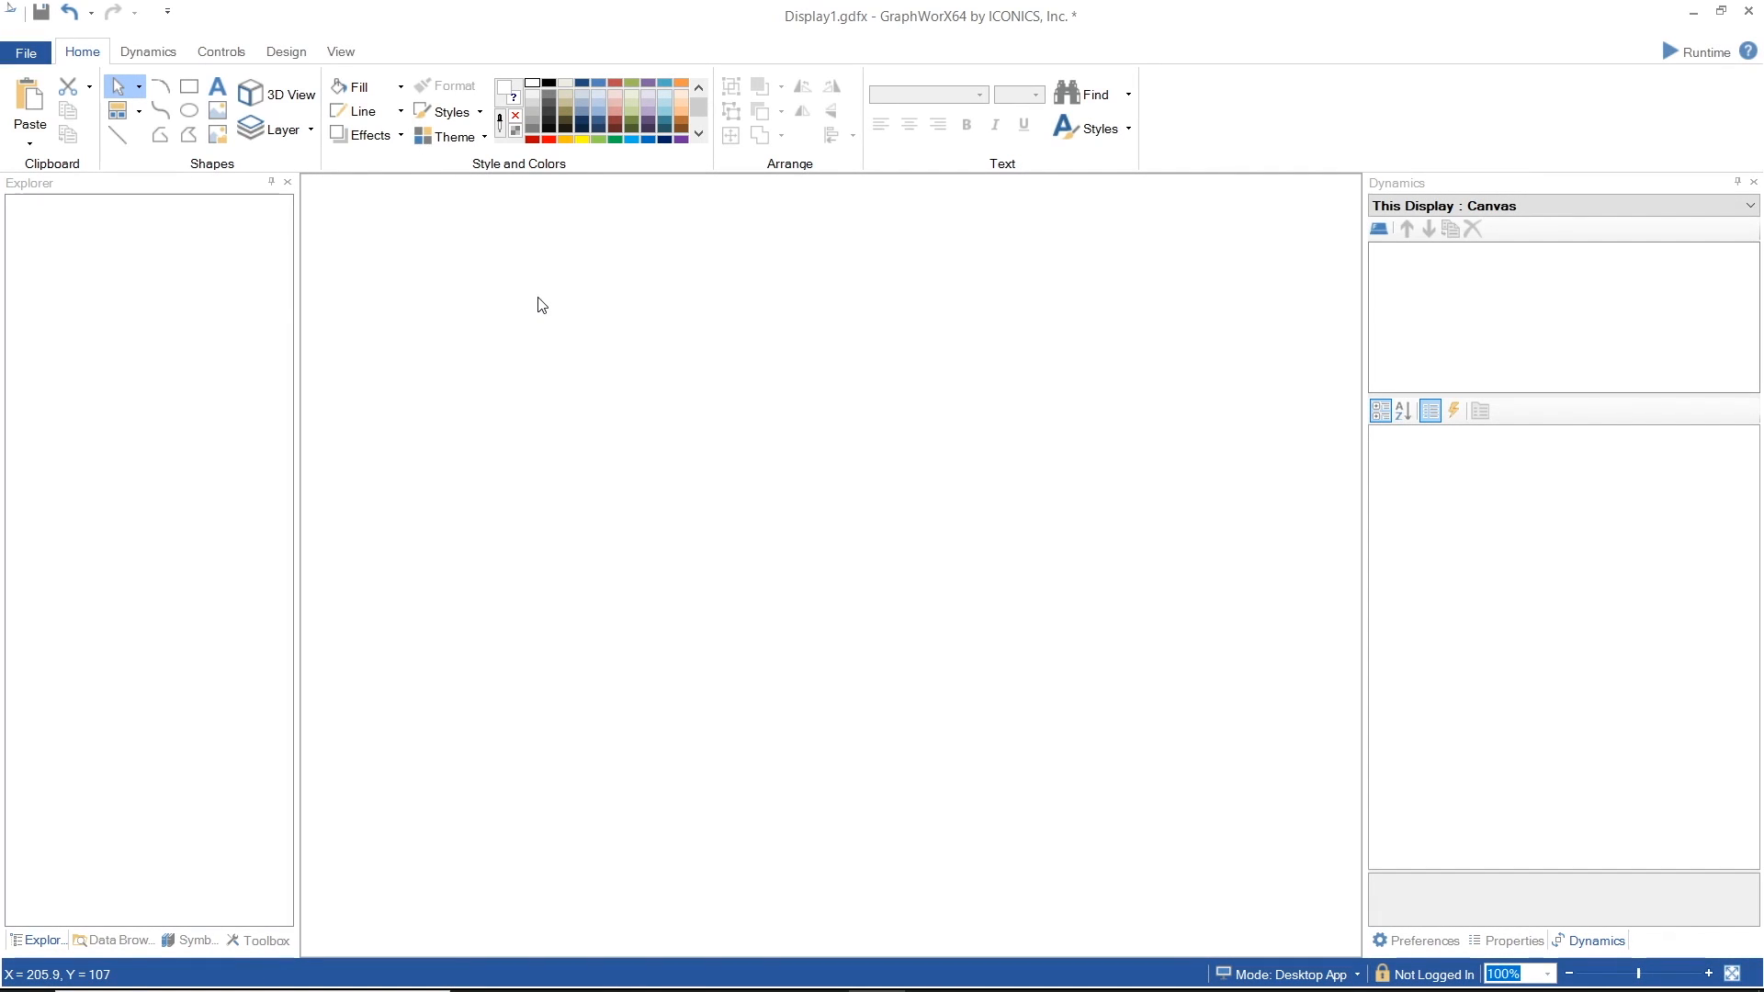
Place a process point in the upper part of the canvas, right of centre
{"action": "left_click", "coordinate": [148, 52]}
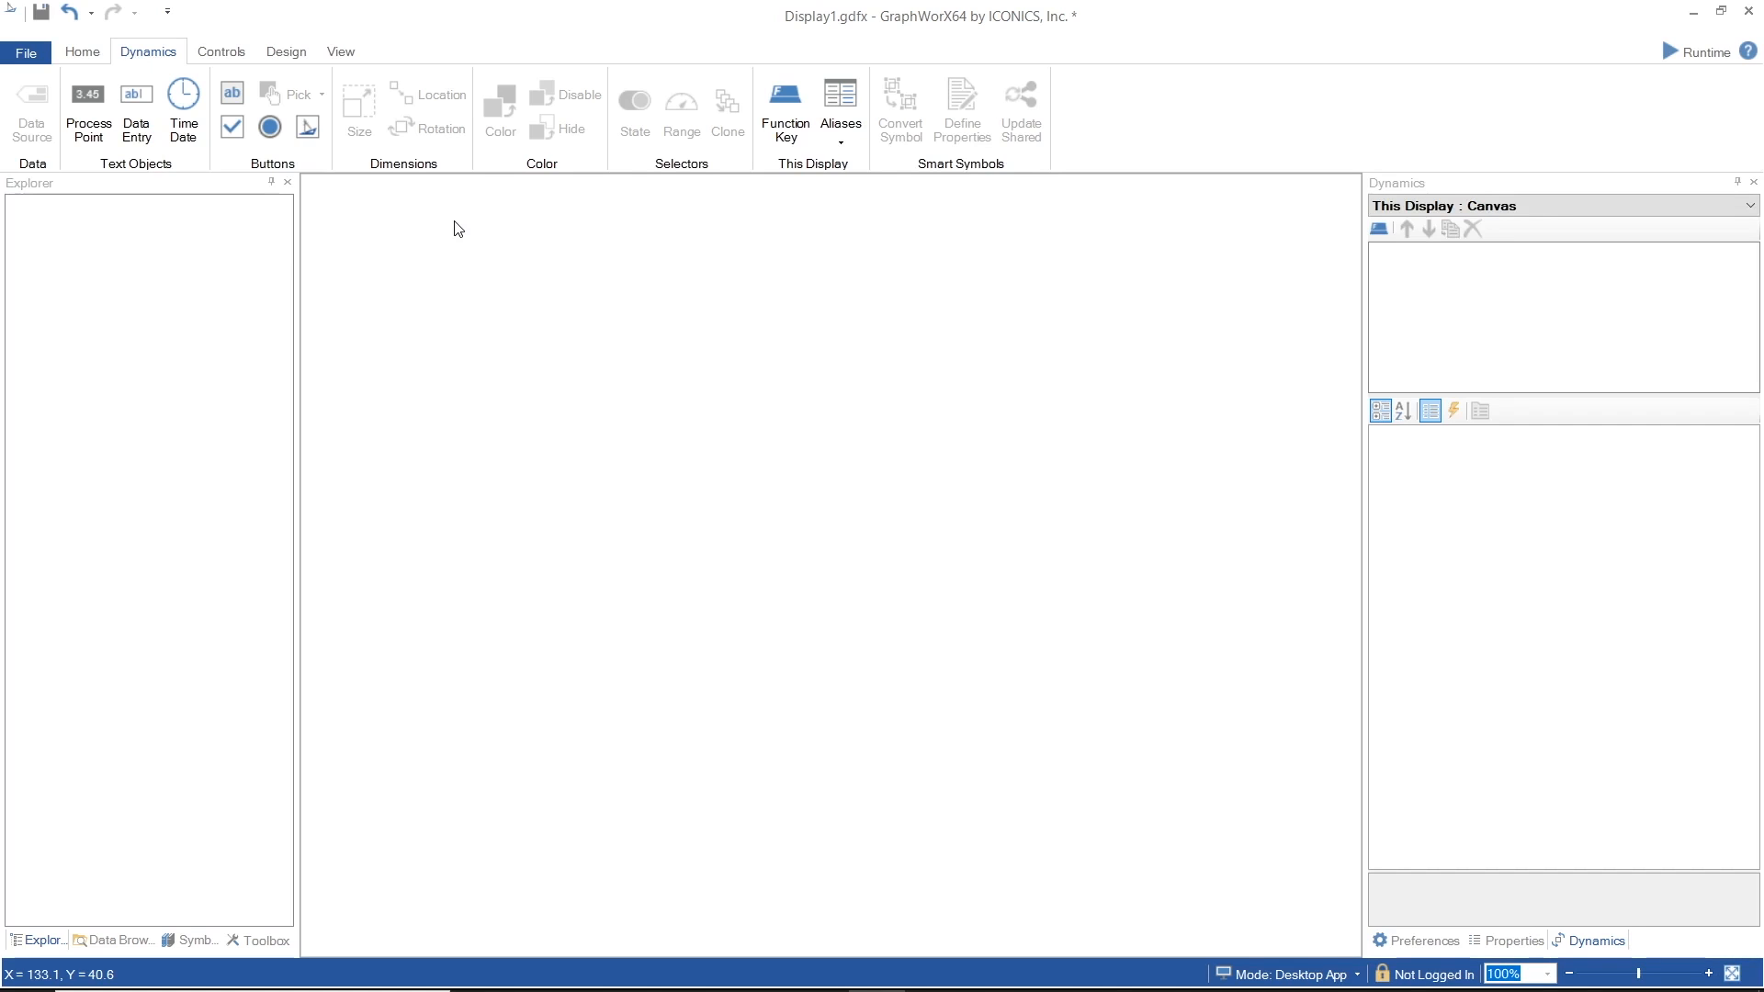
{"action": "left_click", "coordinate": [95, 107]}
{"action": "left_click_drag", "start_coordinate": [891, 236], "coordinate": [1150, 342]}
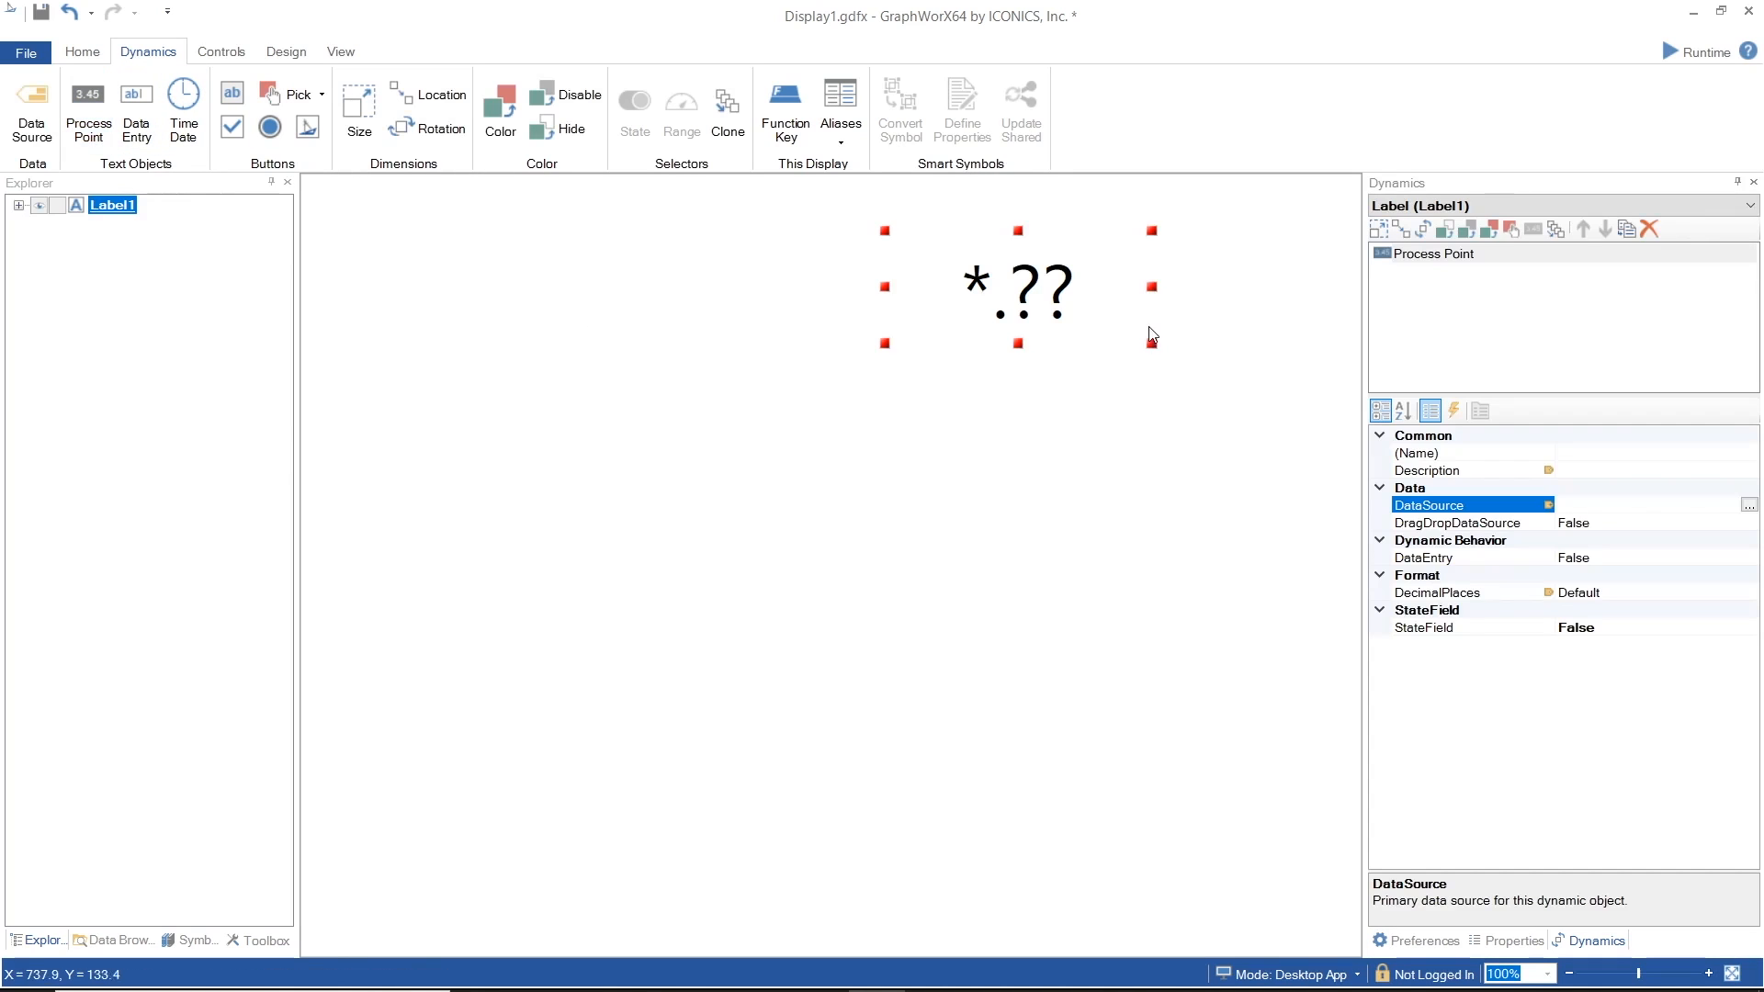
Set the process point's data source to the Double Static simulation tag under Data Connectivity, OPC Data Access, Simulations
{"action": "left_click", "coordinate": [1748, 506]}
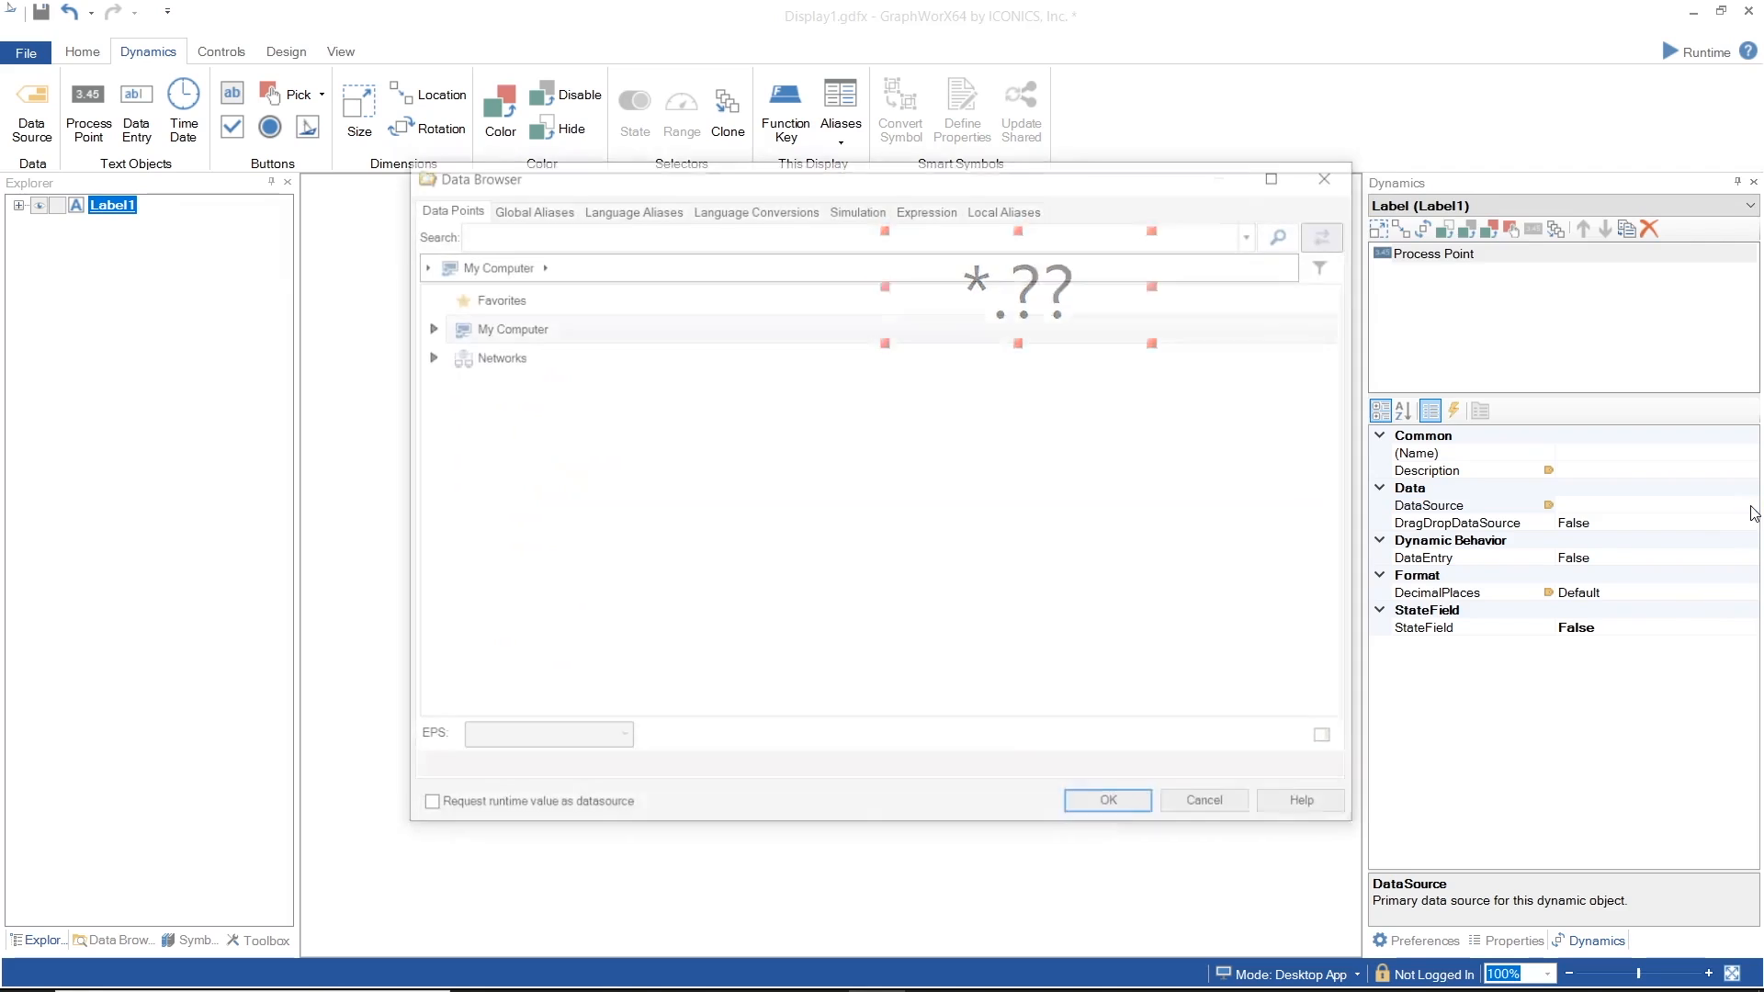
{"action": "left_click", "coordinate": [428, 326]}
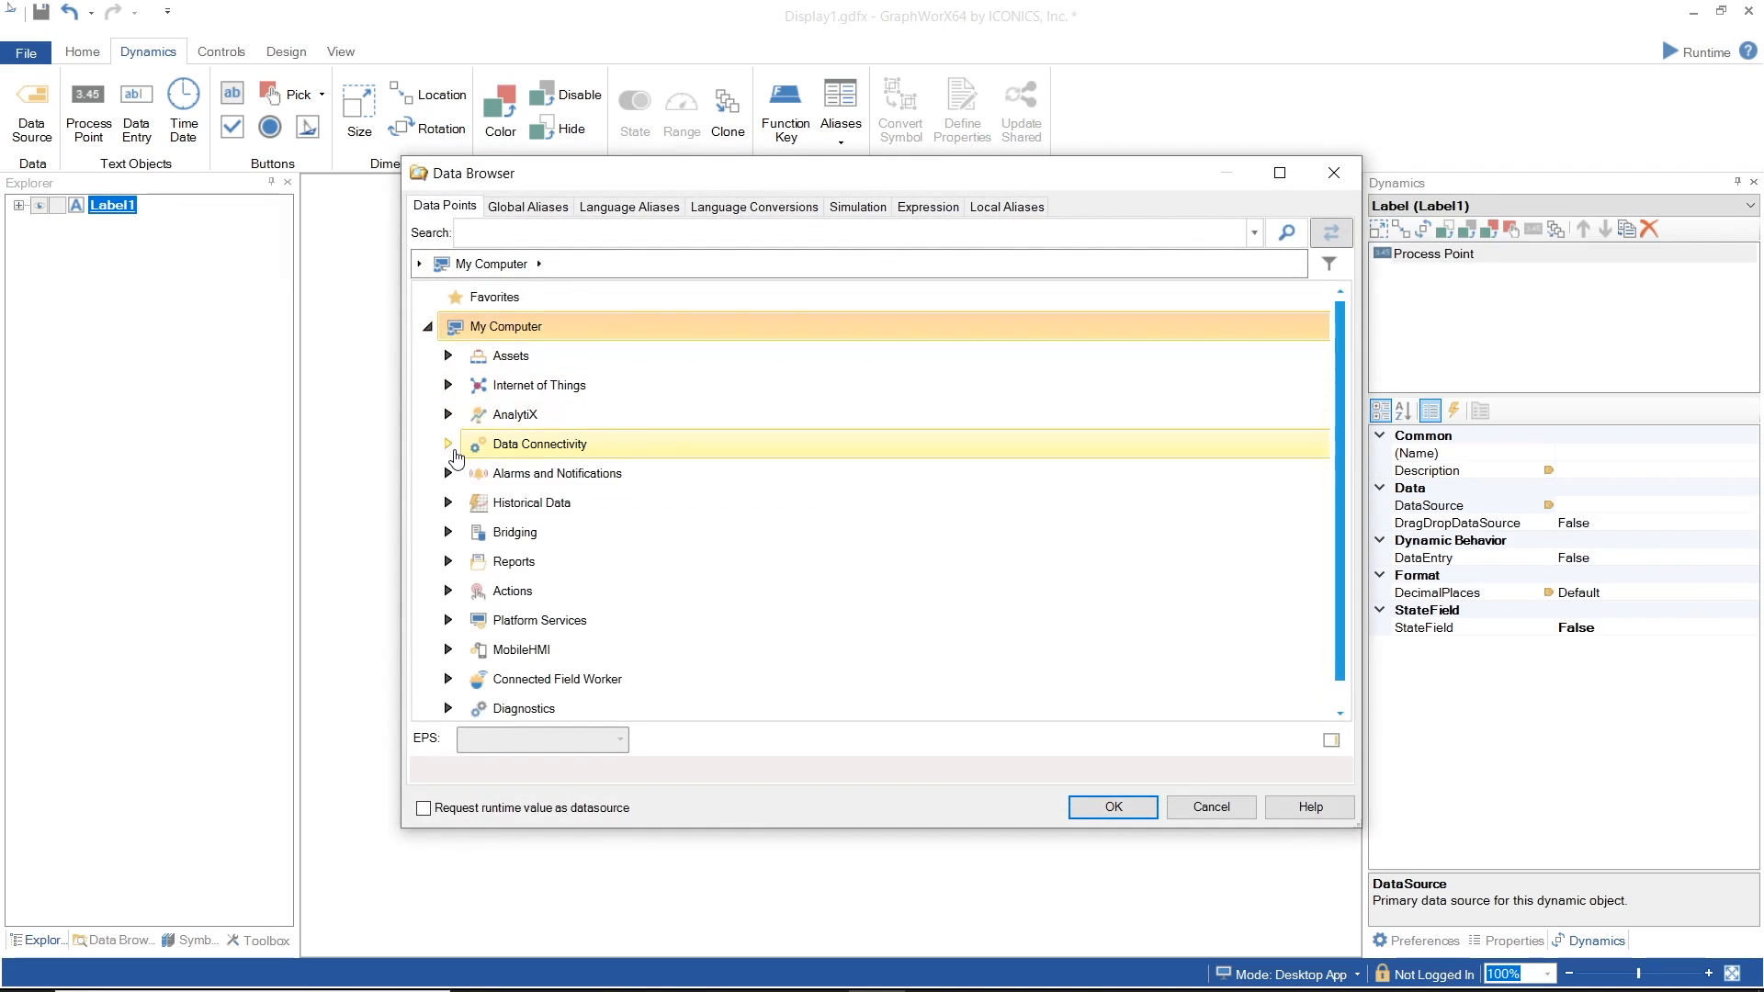
{"action": "left_click", "coordinate": [447, 444]}
{"action": "left_click", "coordinate": [472, 561]}
{"action": "scroll", "coordinate": [475, 568], "scroll_direction": "down", "scroll_amount": 3}
{"action": "scroll", "coordinate": [475, 568], "scroll_direction": "down", "scroll_amount": 1}
{"action": "left_click", "coordinate": [494, 627]}
{"action": "scroll", "coordinate": [492, 607], "scroll_direction": "down", "scroll_amount": 3}
{"action": "left_click", "coordinate": [516, 442]}
{"action": "scroll", "coordinate": [551, 542], "scroll_direction": "down", "scroll_amount": 3}
{"action": "left_click", "coordinate": [588, 512]}
{"action": "left_click", "coordinate": [1139, 808]}
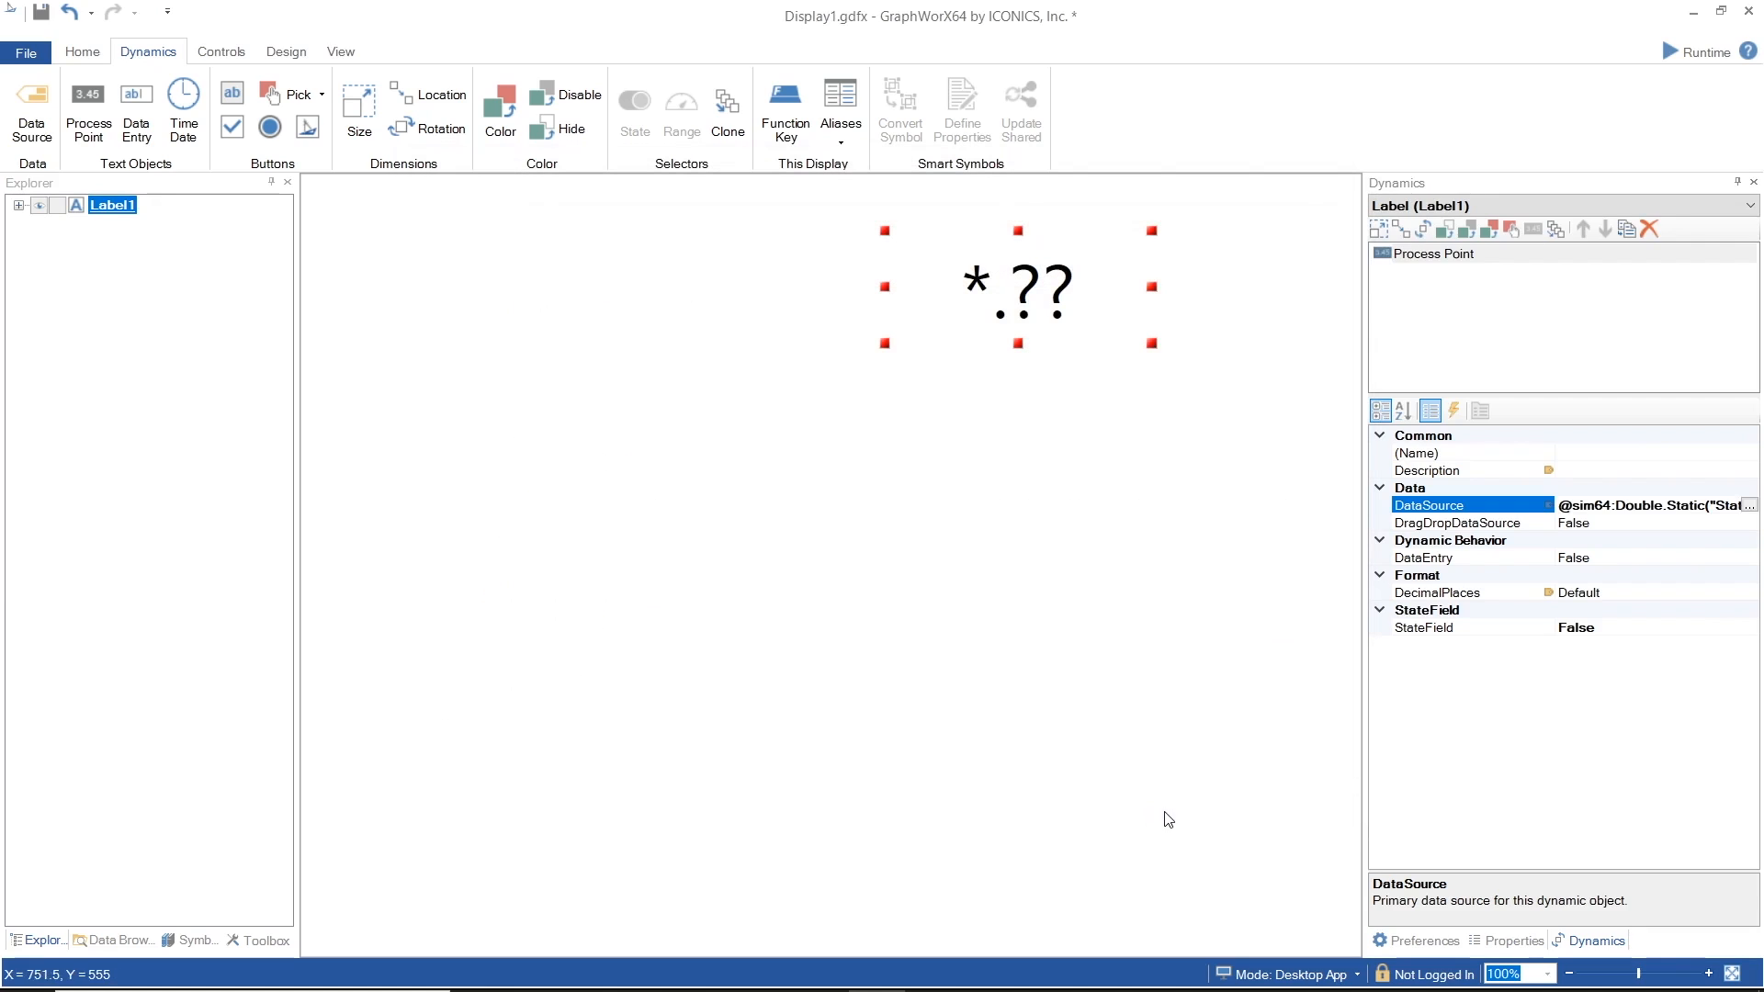
Place a check box beside the process point and bind it to the same Double Static simulation tag
{"action": "left_click", "coordinate": [232, 127]}
{"action": "left_click", "coordinate": [429, 222]}
{"action": "left_click_drag", "start_coordinate": [527, 268], "coordinate": [708, 359]}
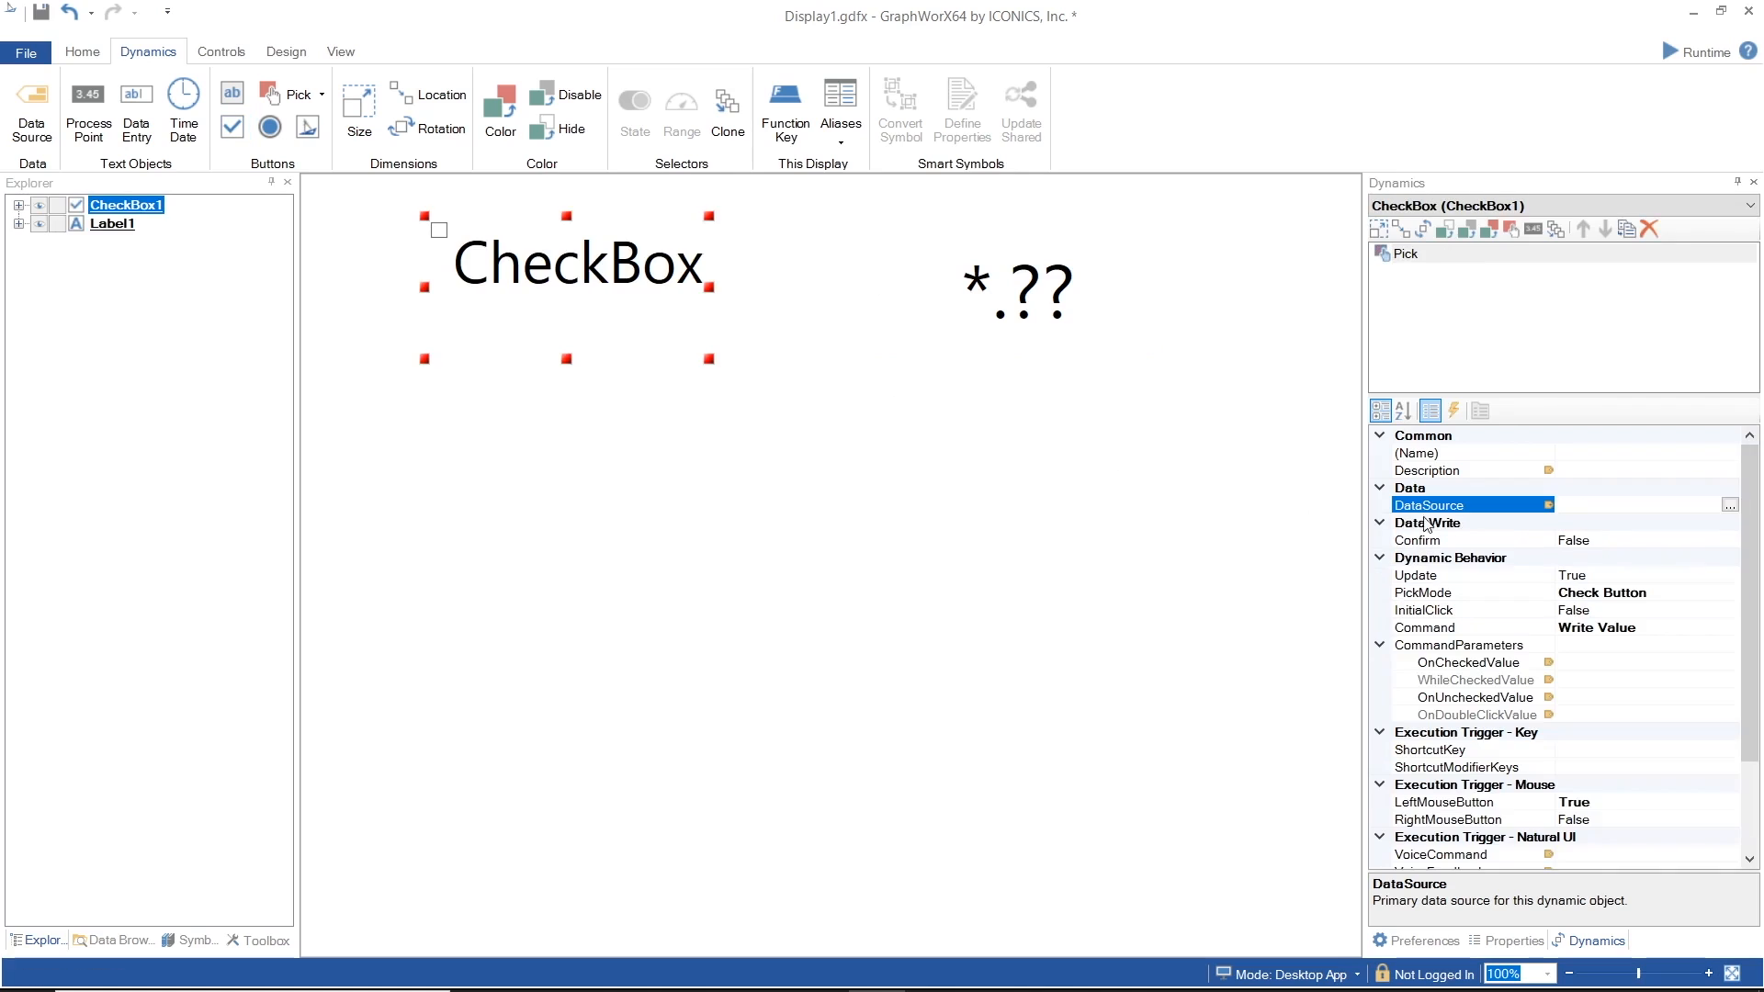
{"action": "left_click", "coordinate": [1730, 506]}
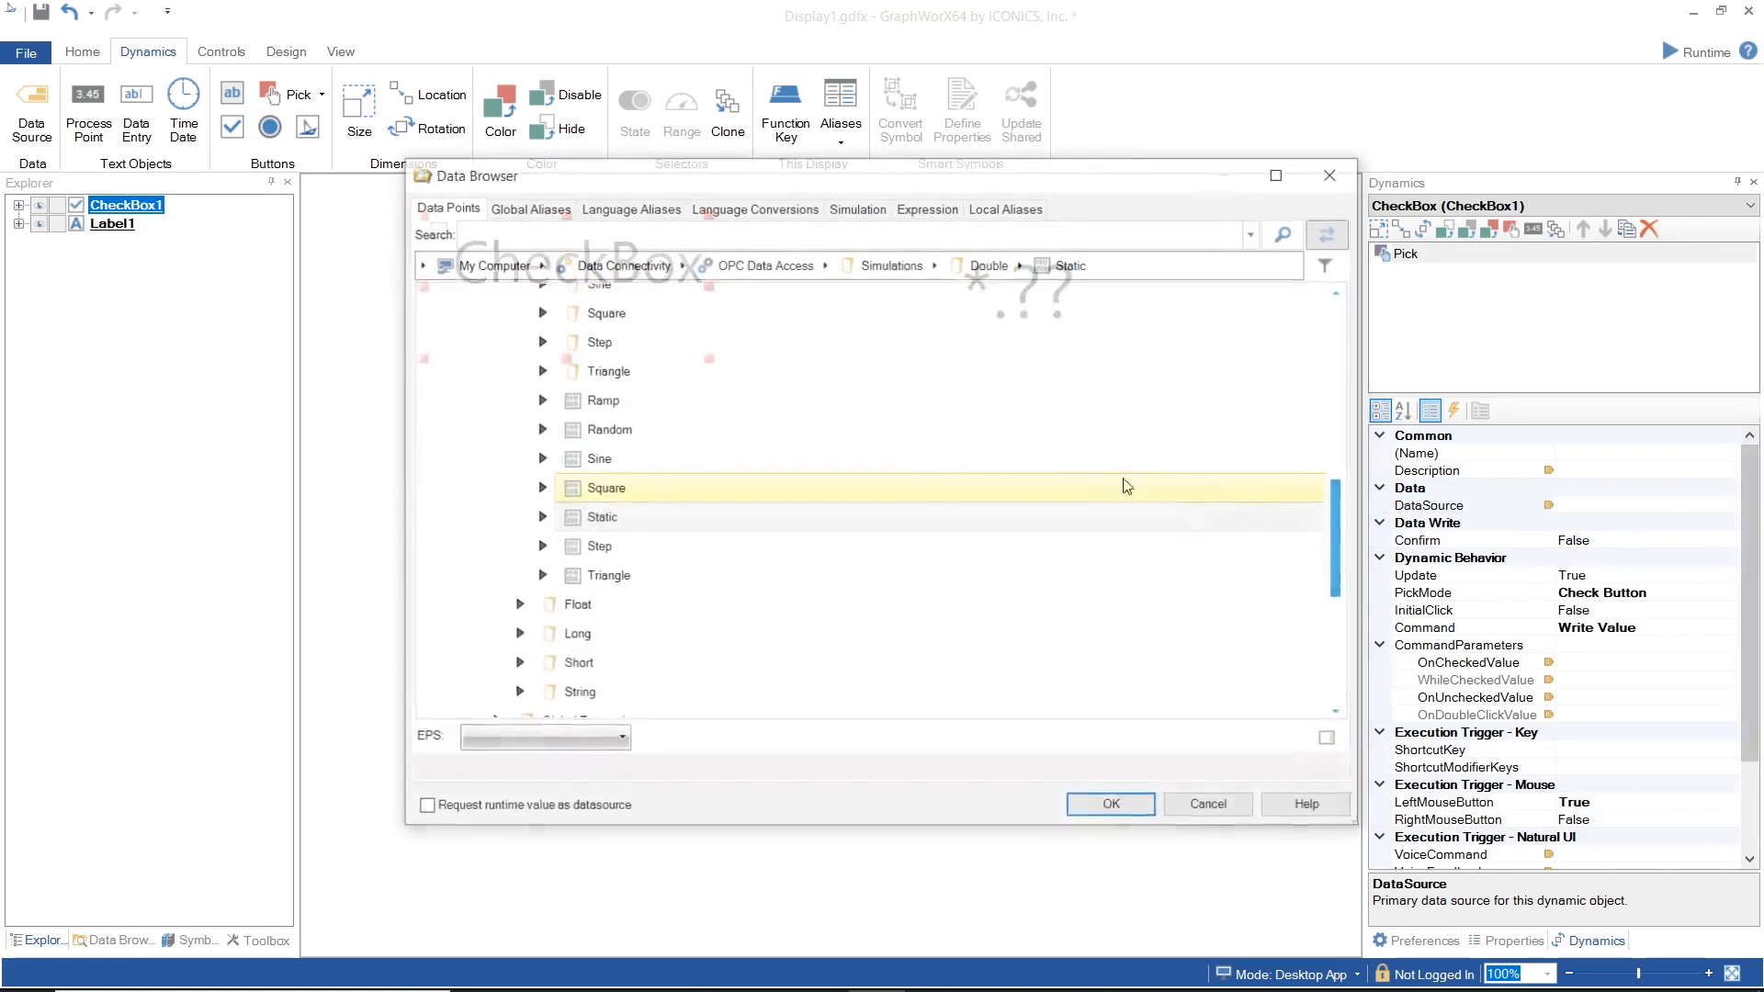
{"action": "left_click", "coordinate": [807, 520]}
{"action": "left_click", "coordinate": [1115, 807]}
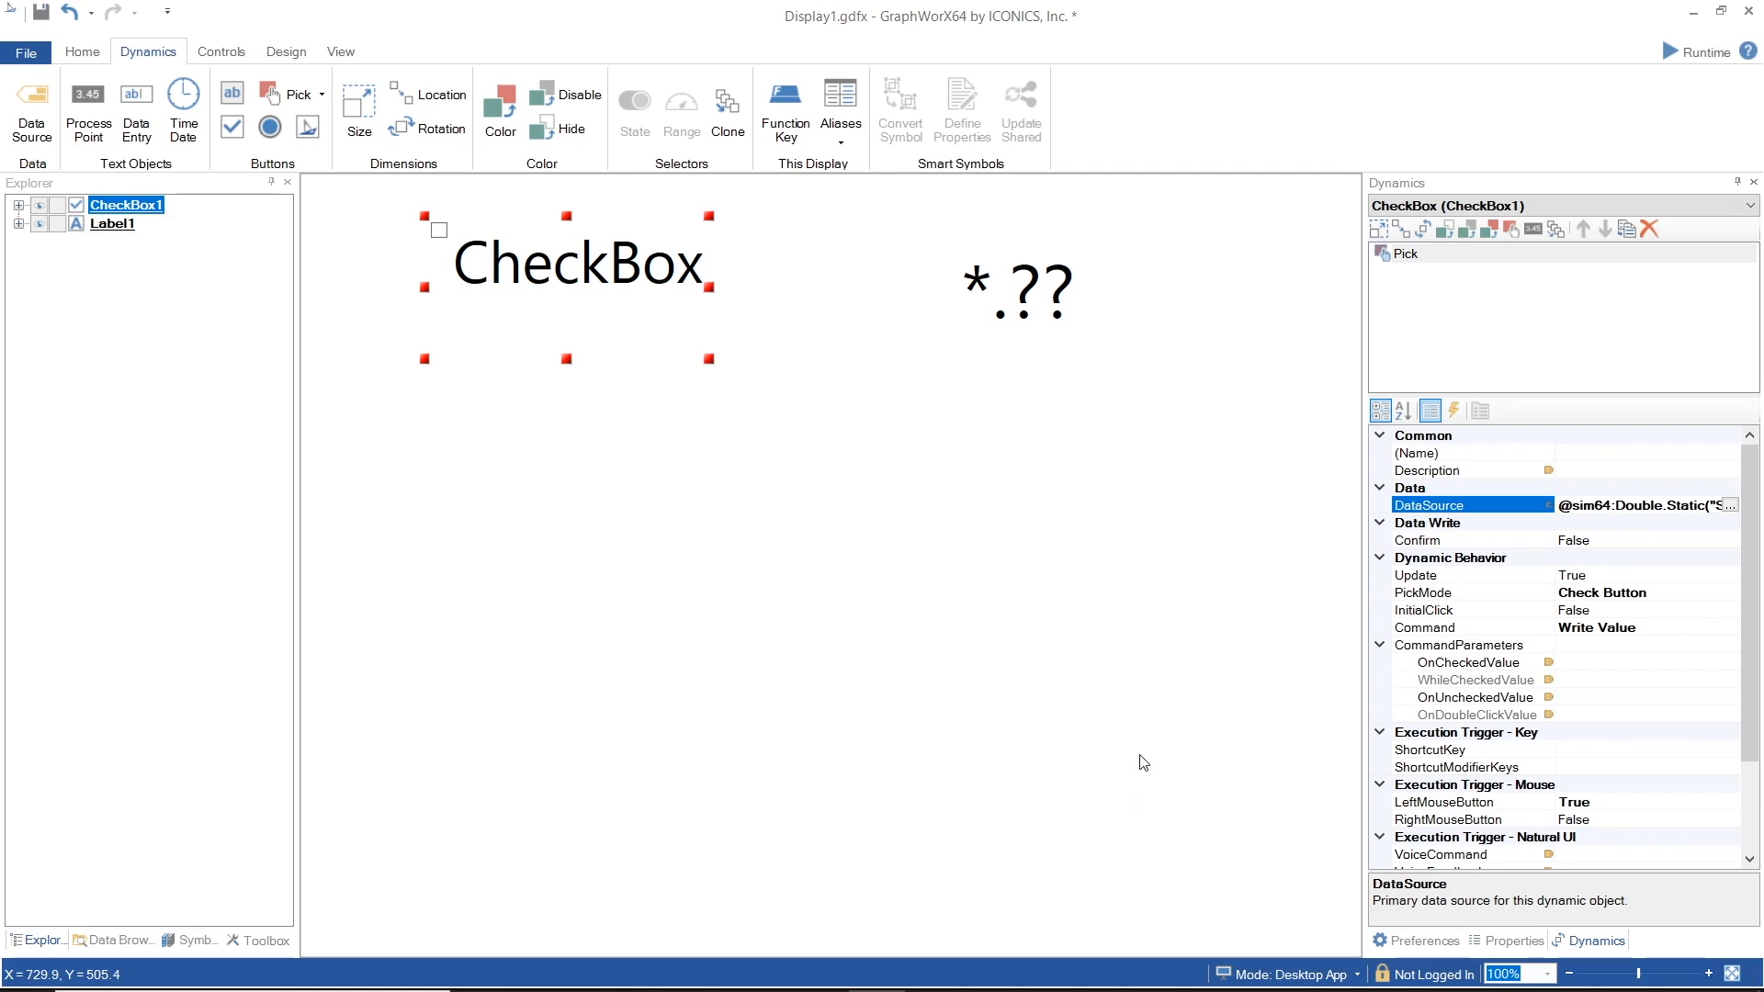
Set the check box to write 1 when checked and 0 when unchecked
{"action": "left_click", "coordinate": [1570, 664]}
{"action": "type", "text": "1"}
{"action": "left_click", "coordinate": [1592, 700]}
{"action": "type", "text": "0"}
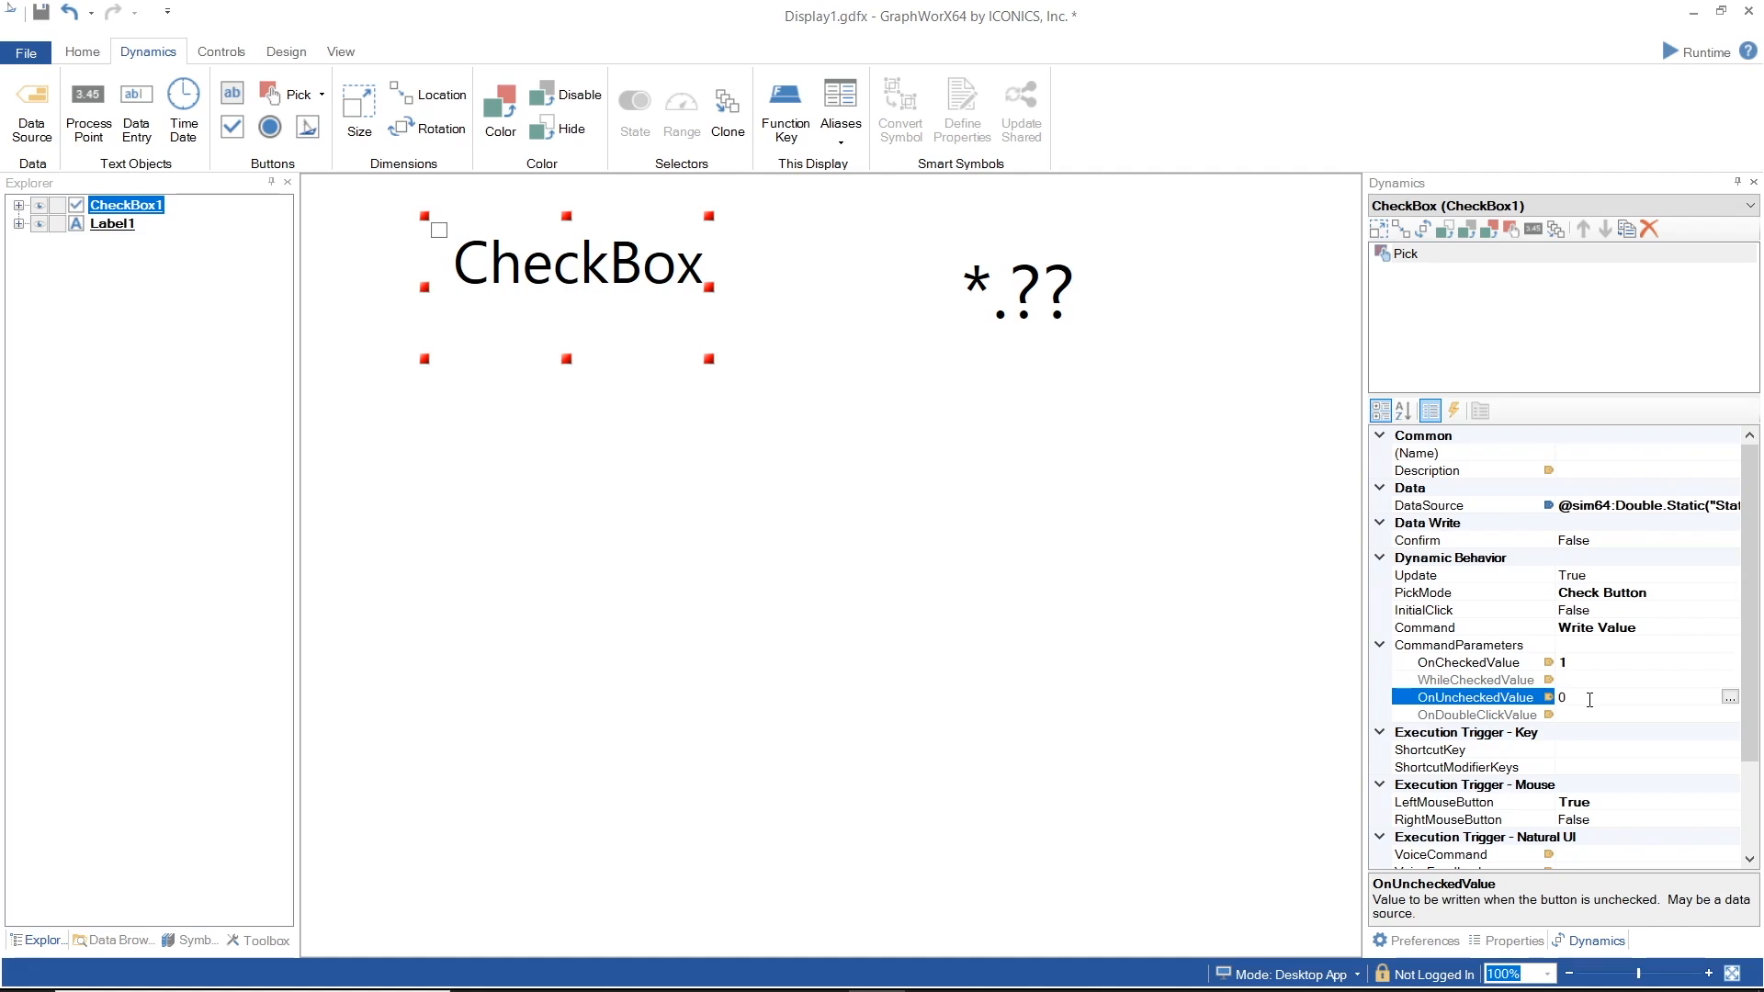
Examine the commands available for the check box's pick action, keeping Write Value
{"action": "left_click", "coordinate": [1659, 628]}
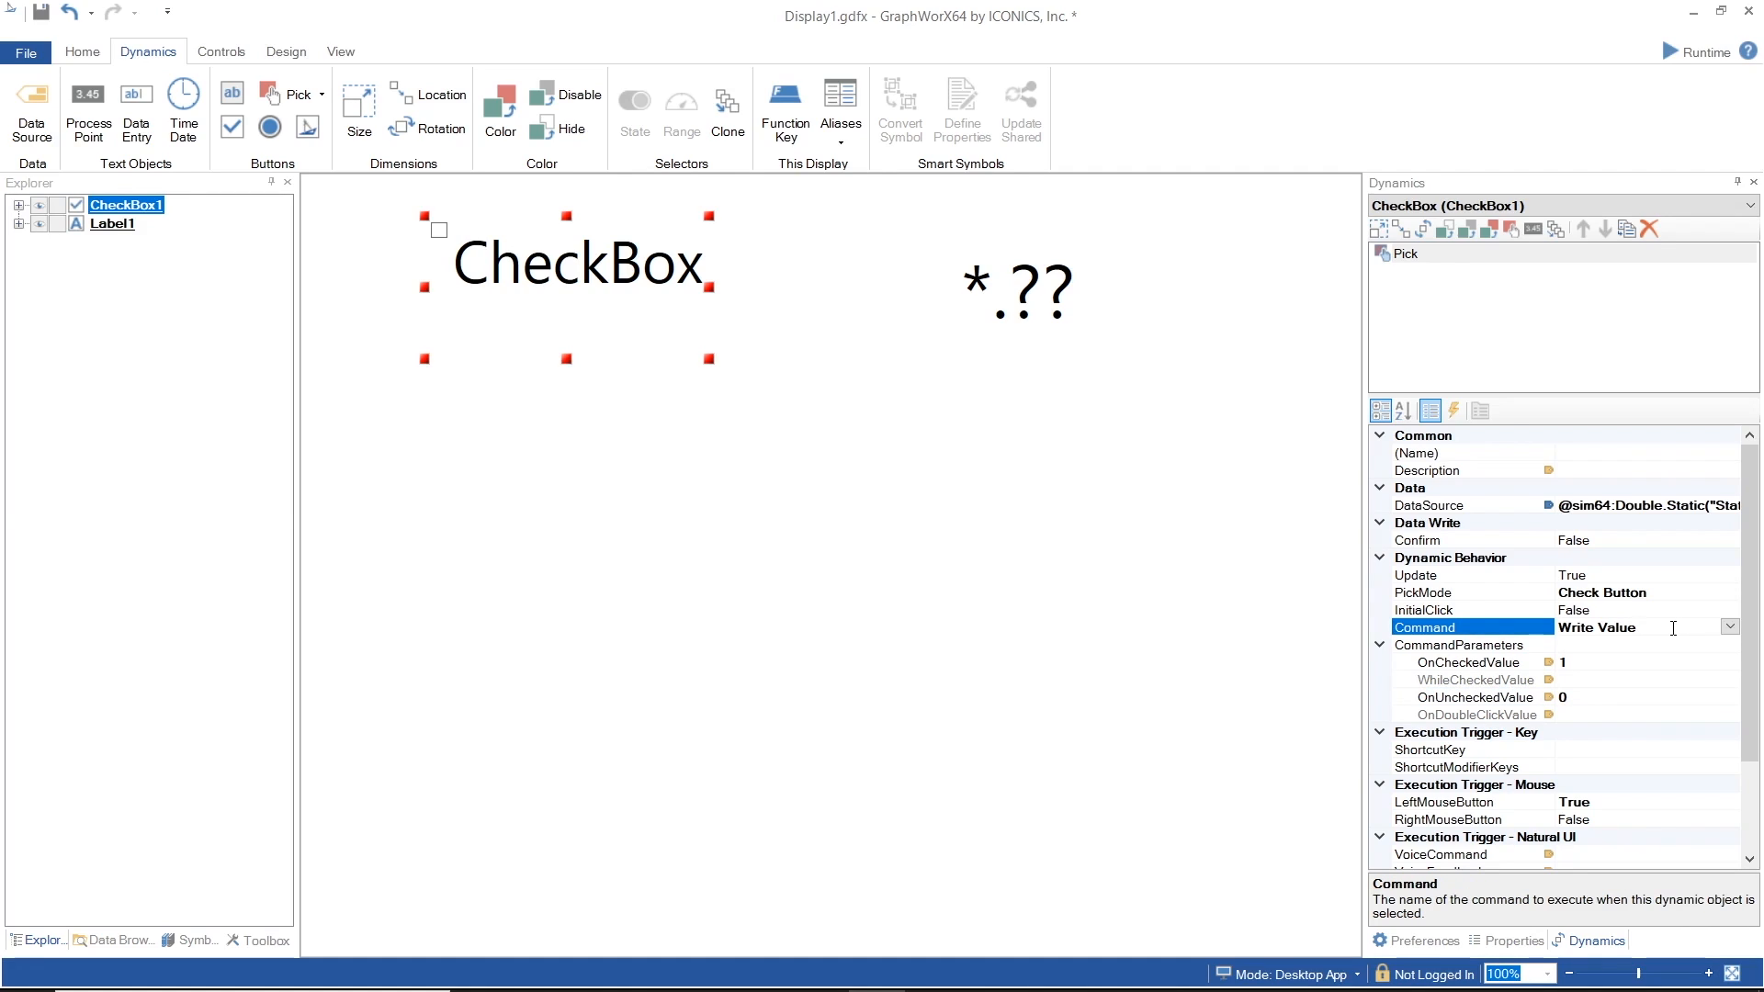
{"action": "left_click", "coordinate": [1730, 628]}
{"action": "mouse_move", "coordinate": [1730, 684]}
{"action": "left_mouse_down"}
{"action": "mouse_move", "coordinate": [1736, 698]}
{"action": "mouse_move", "coordinate": [1736, 681]}
{"action": "left_mouse_up"}
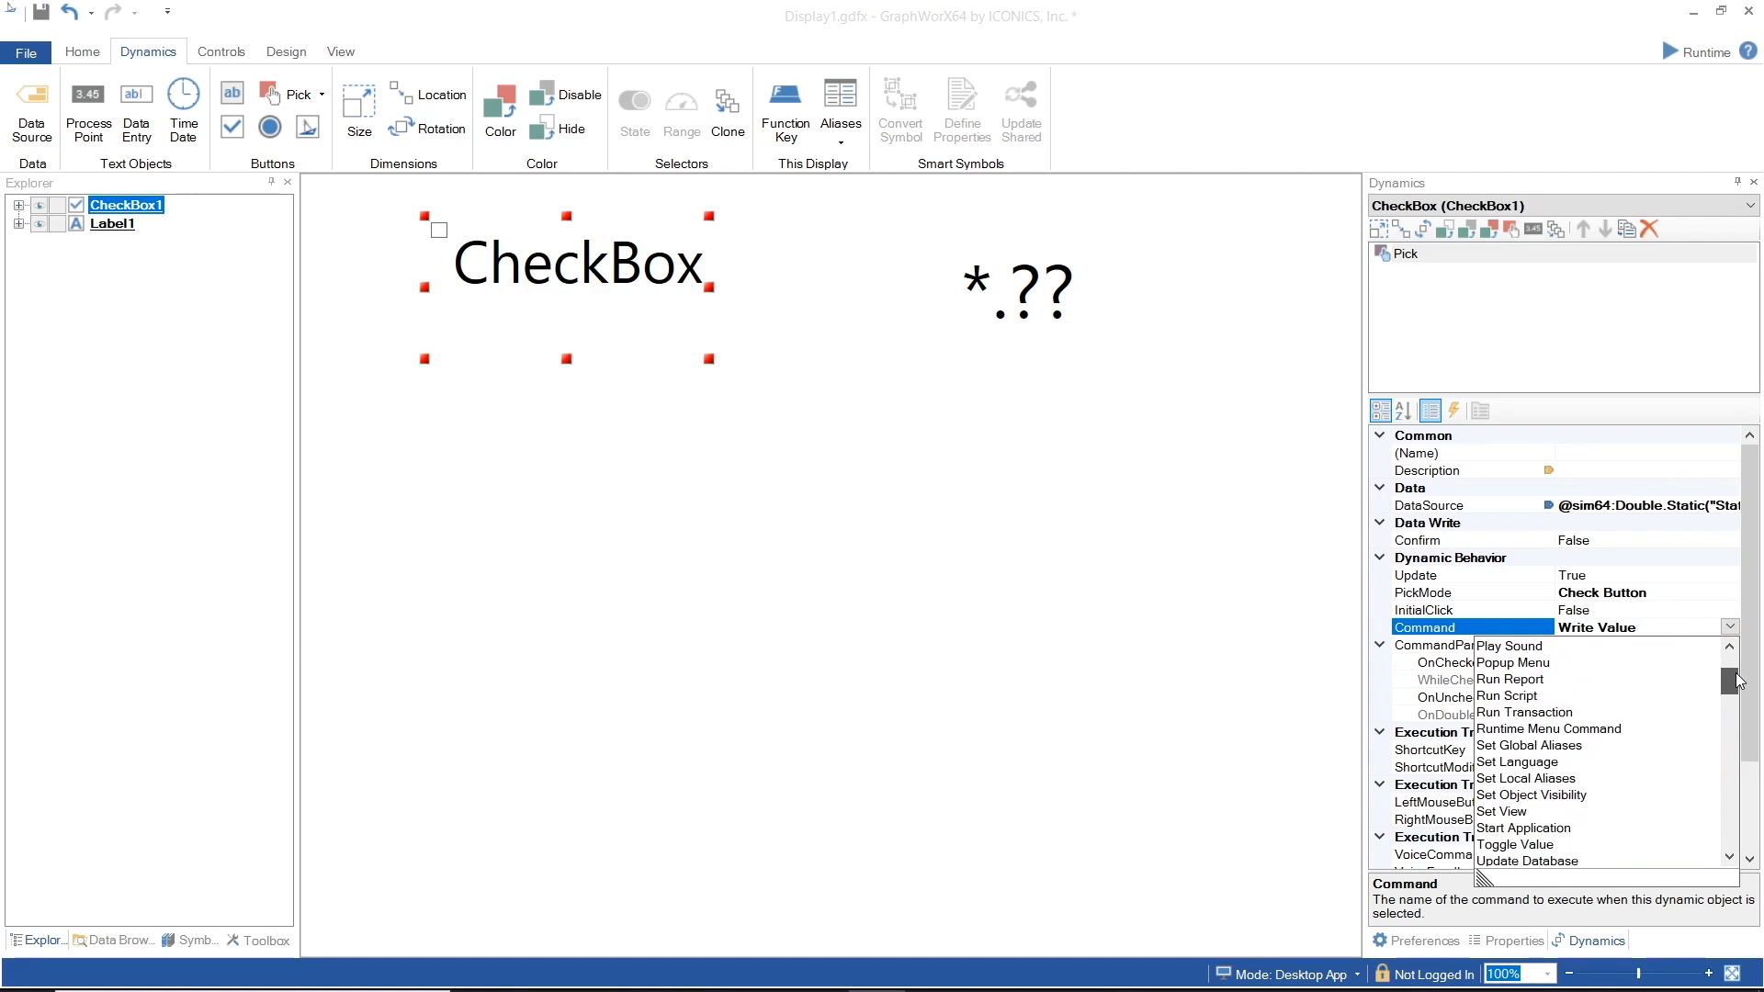
{"action": "left_click", "coordinate": [1730, 628]}
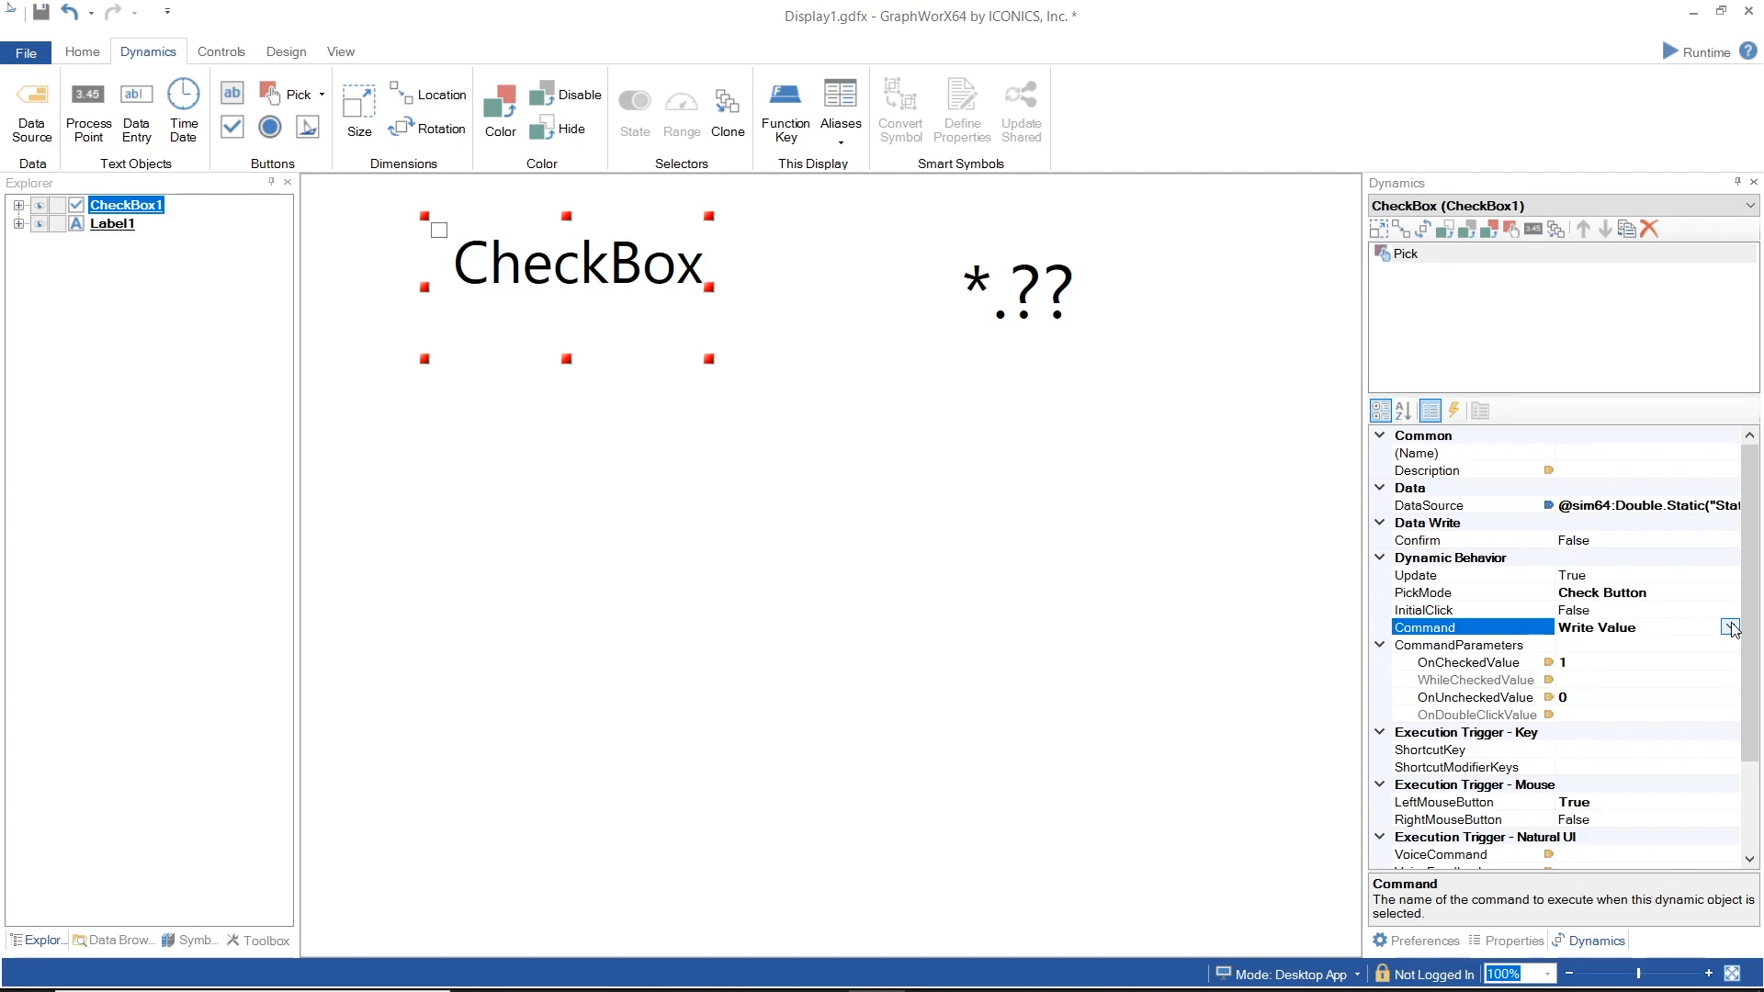
Examine the check box's execution triggers: shortcut key, mouse button, voice command, and execute on checked or unchecked
{"action": "left_click", "coordinate": [1603, 748]}
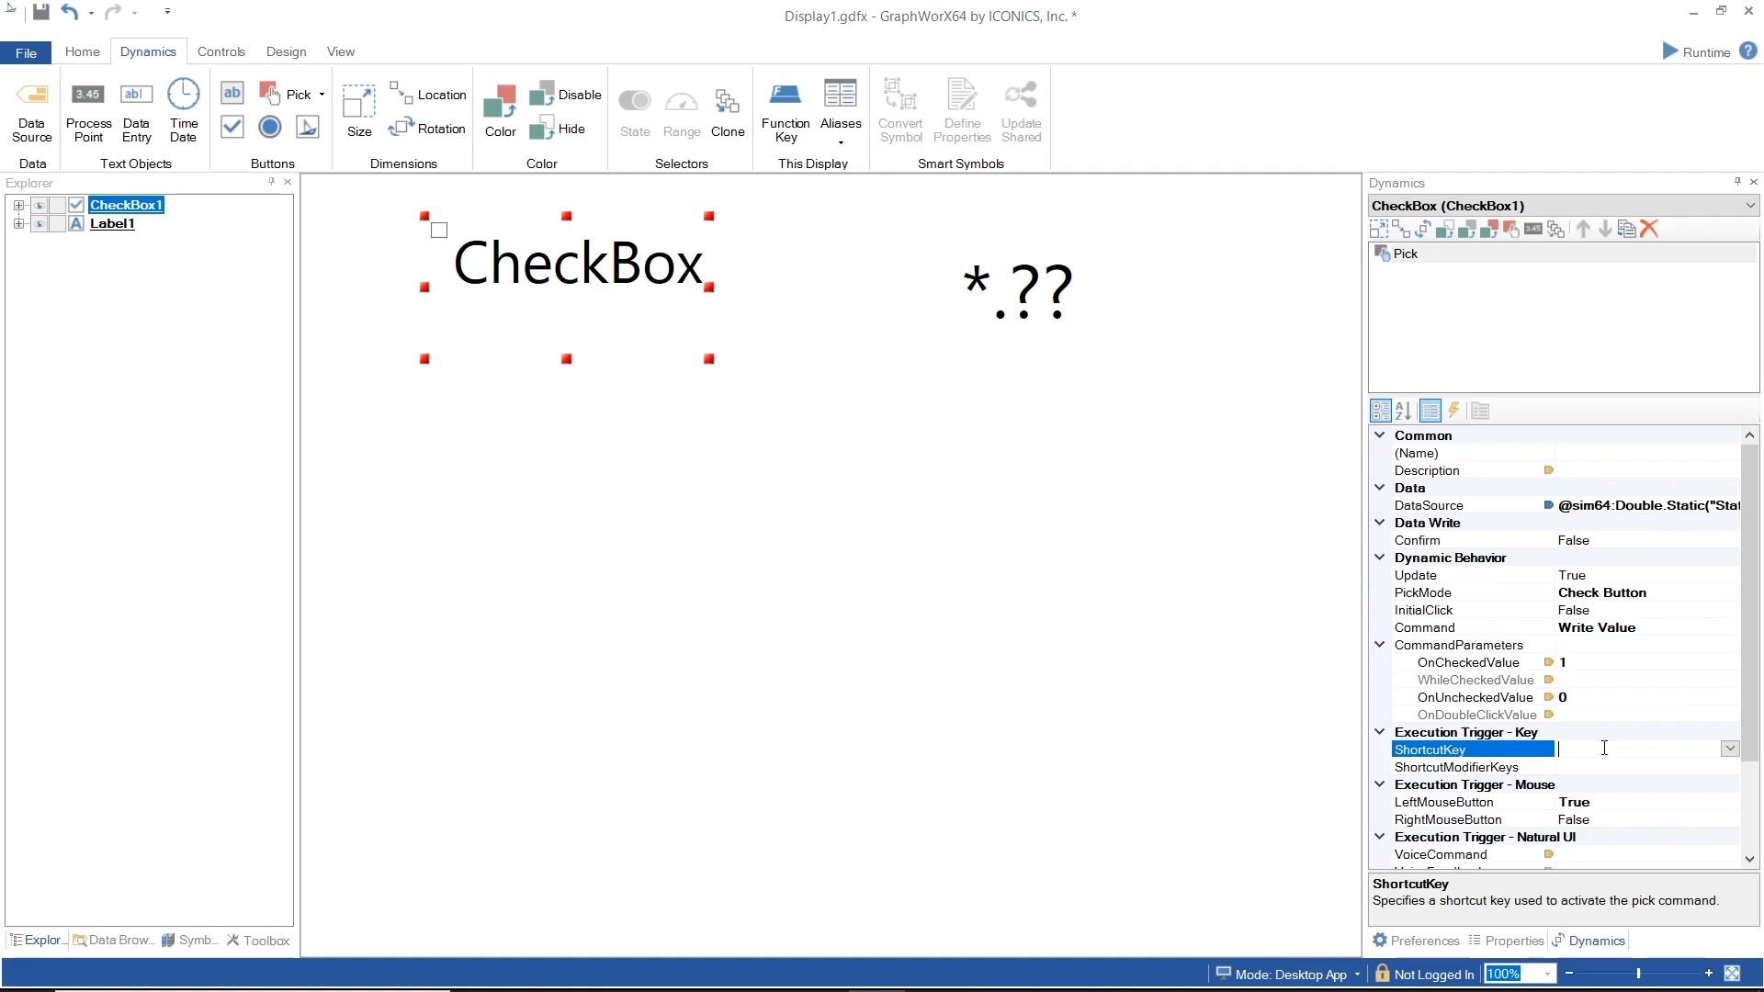
{"action": "key", "text": "BackSpace"}
{"action": "key", "text": "BackSpace"}
{"action": "key", "text": "BackSpace"}
{"action": "scroll", "coordinate": [1759, 730], "scroll_direction": "down", "scroll_amount": 2}
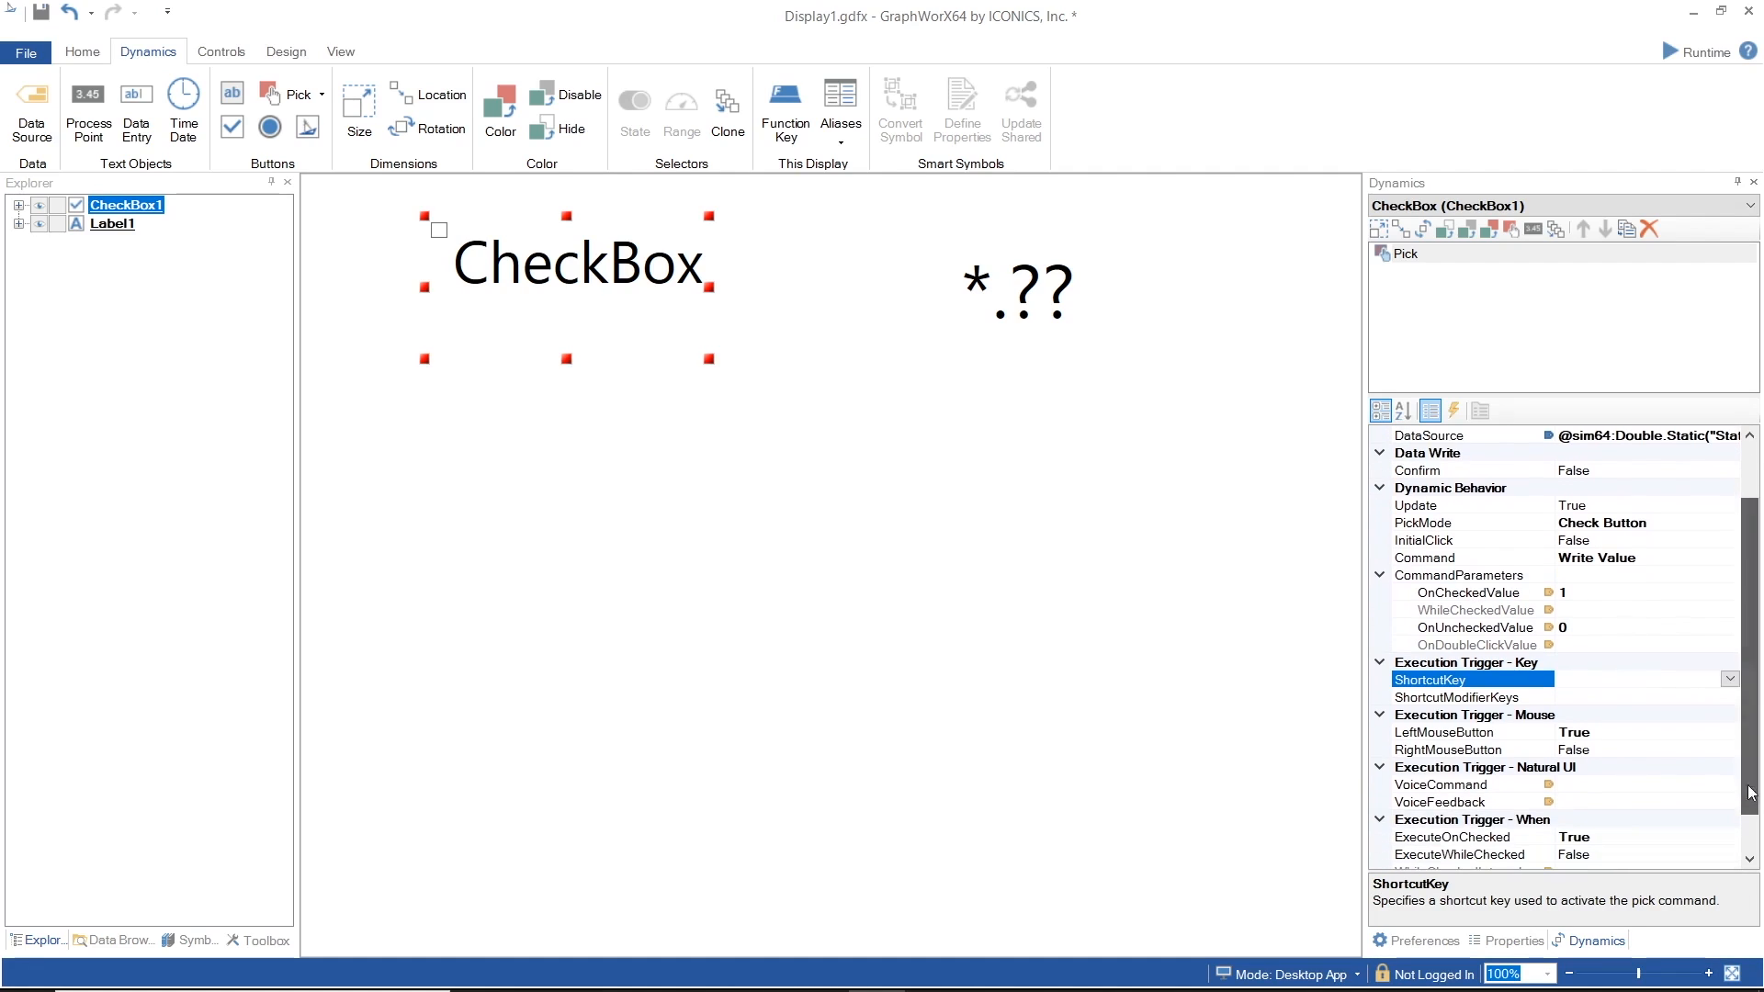
{"action": "left_click", "coordinate": [1643, 732]}
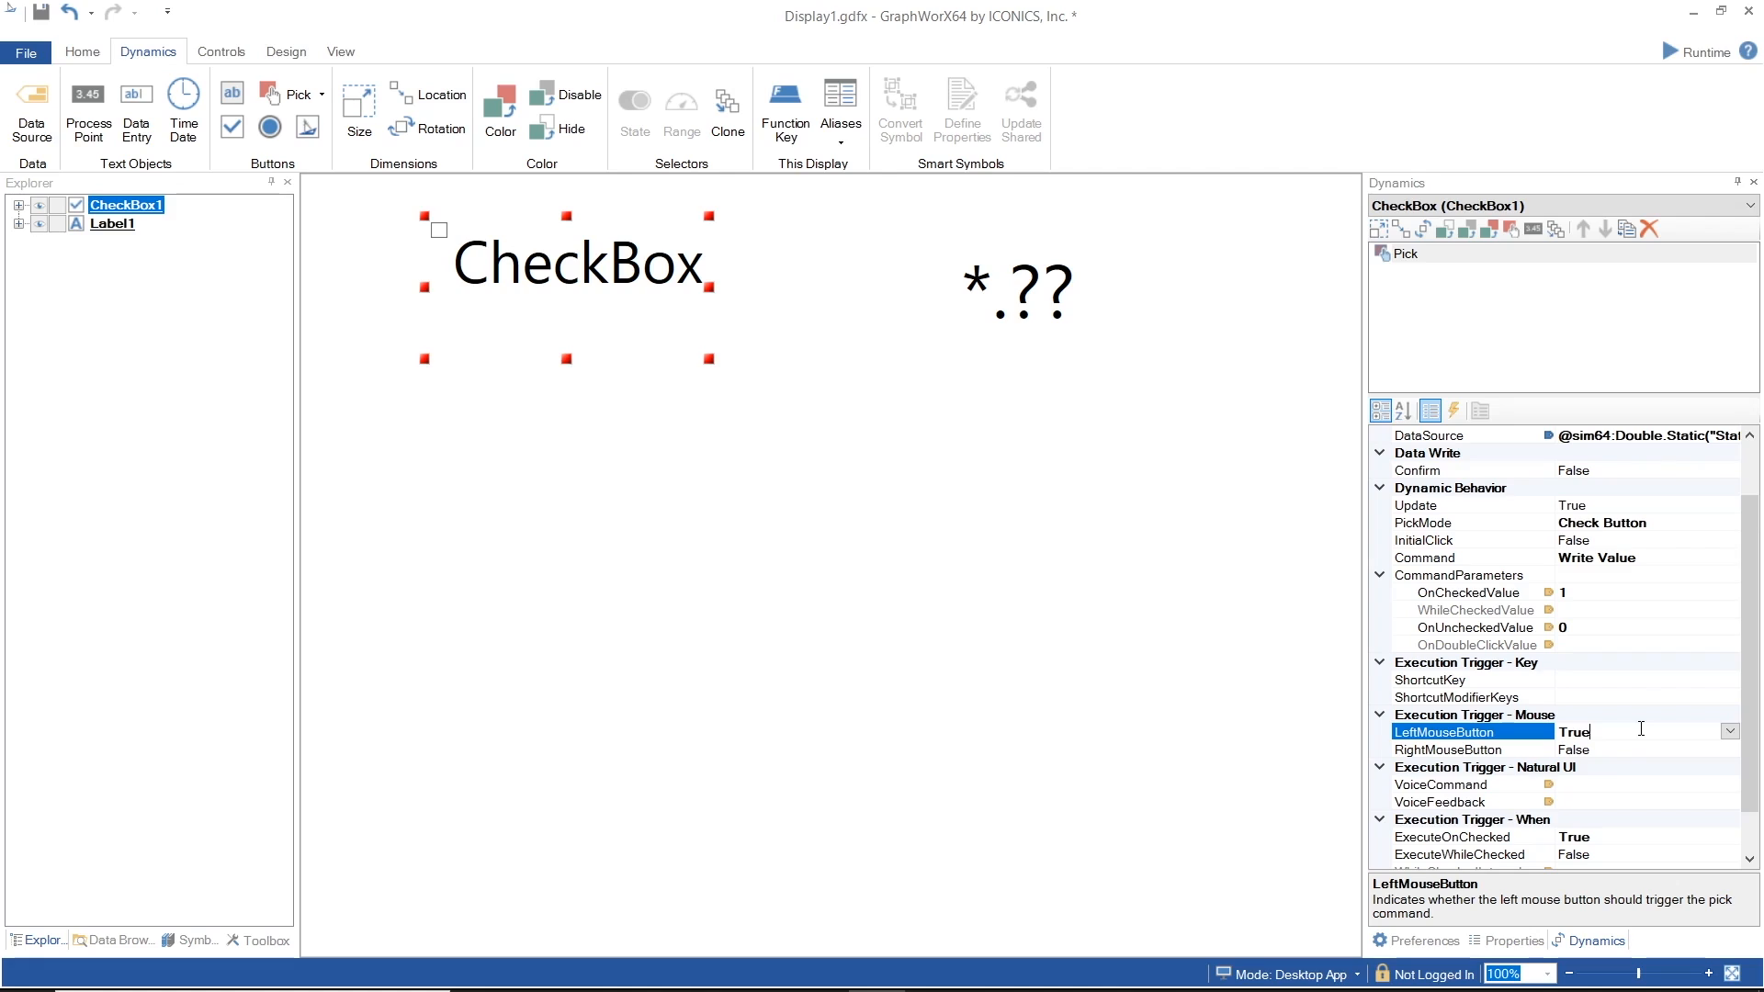
{"action": "left_click", "coordinate": [1649, 788]}
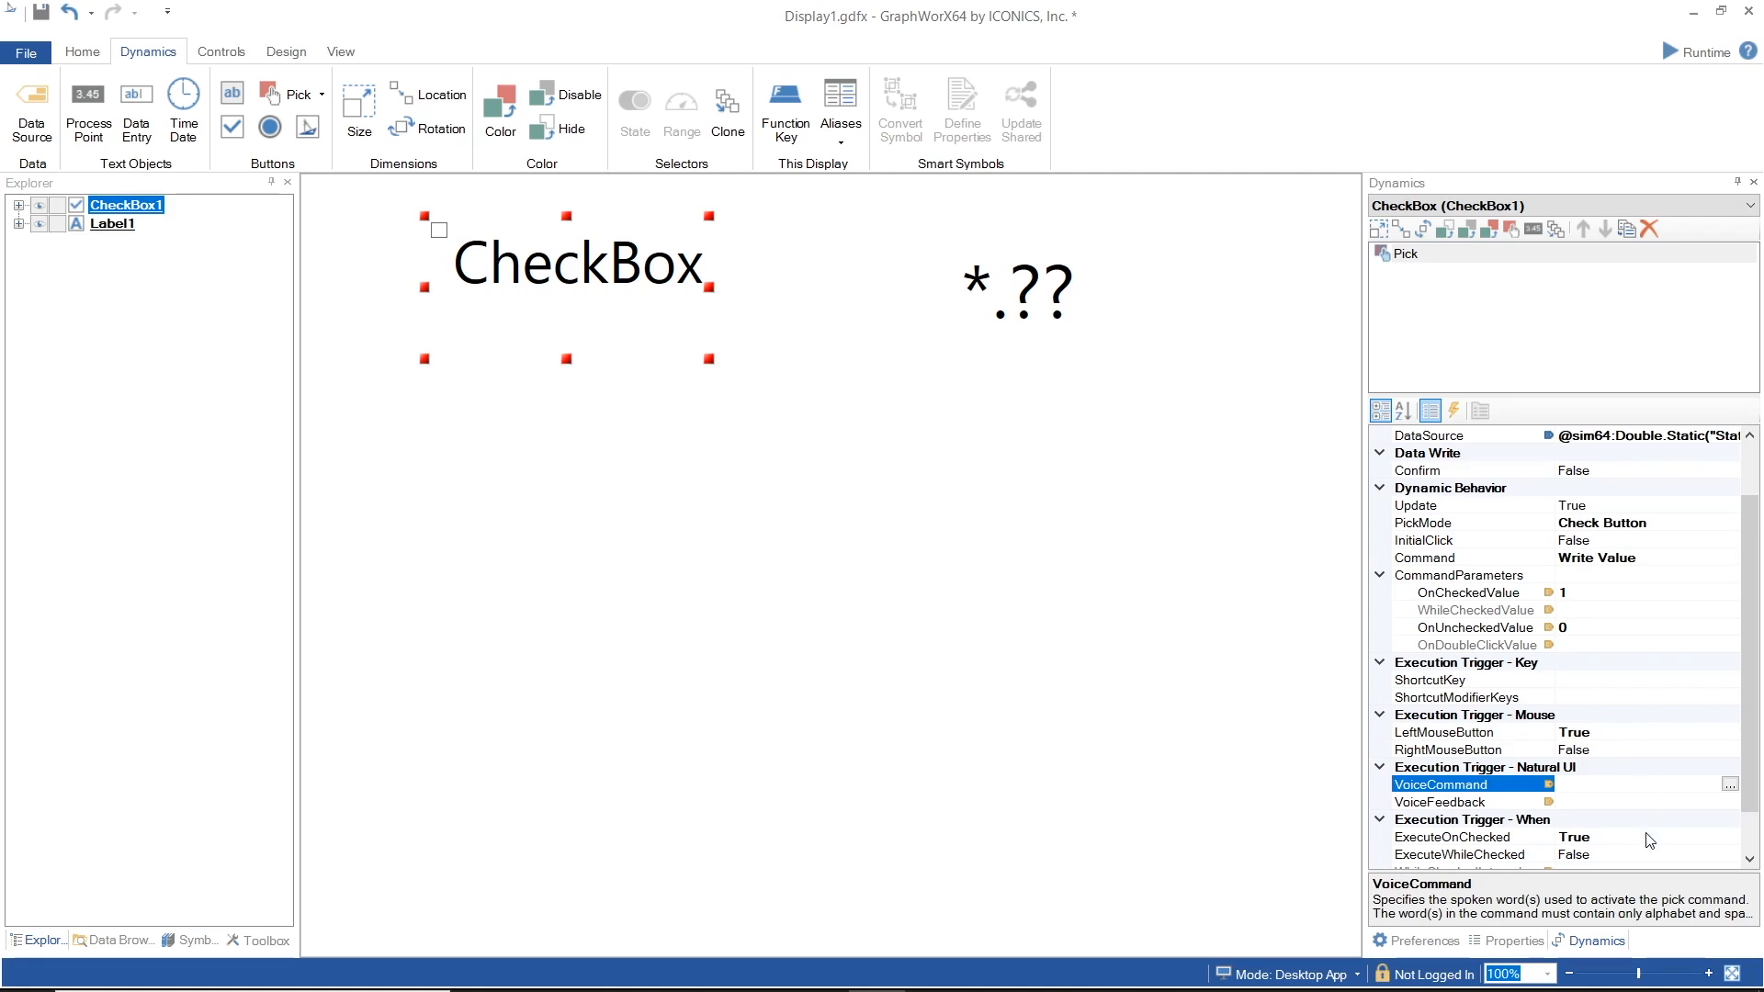
{"action": "left_click", "coordinate": [1678, 836]}
{"action": "scroll", "coordinate": [1758, 790], "scroll_direction": "down", "scroll_amount": 1}
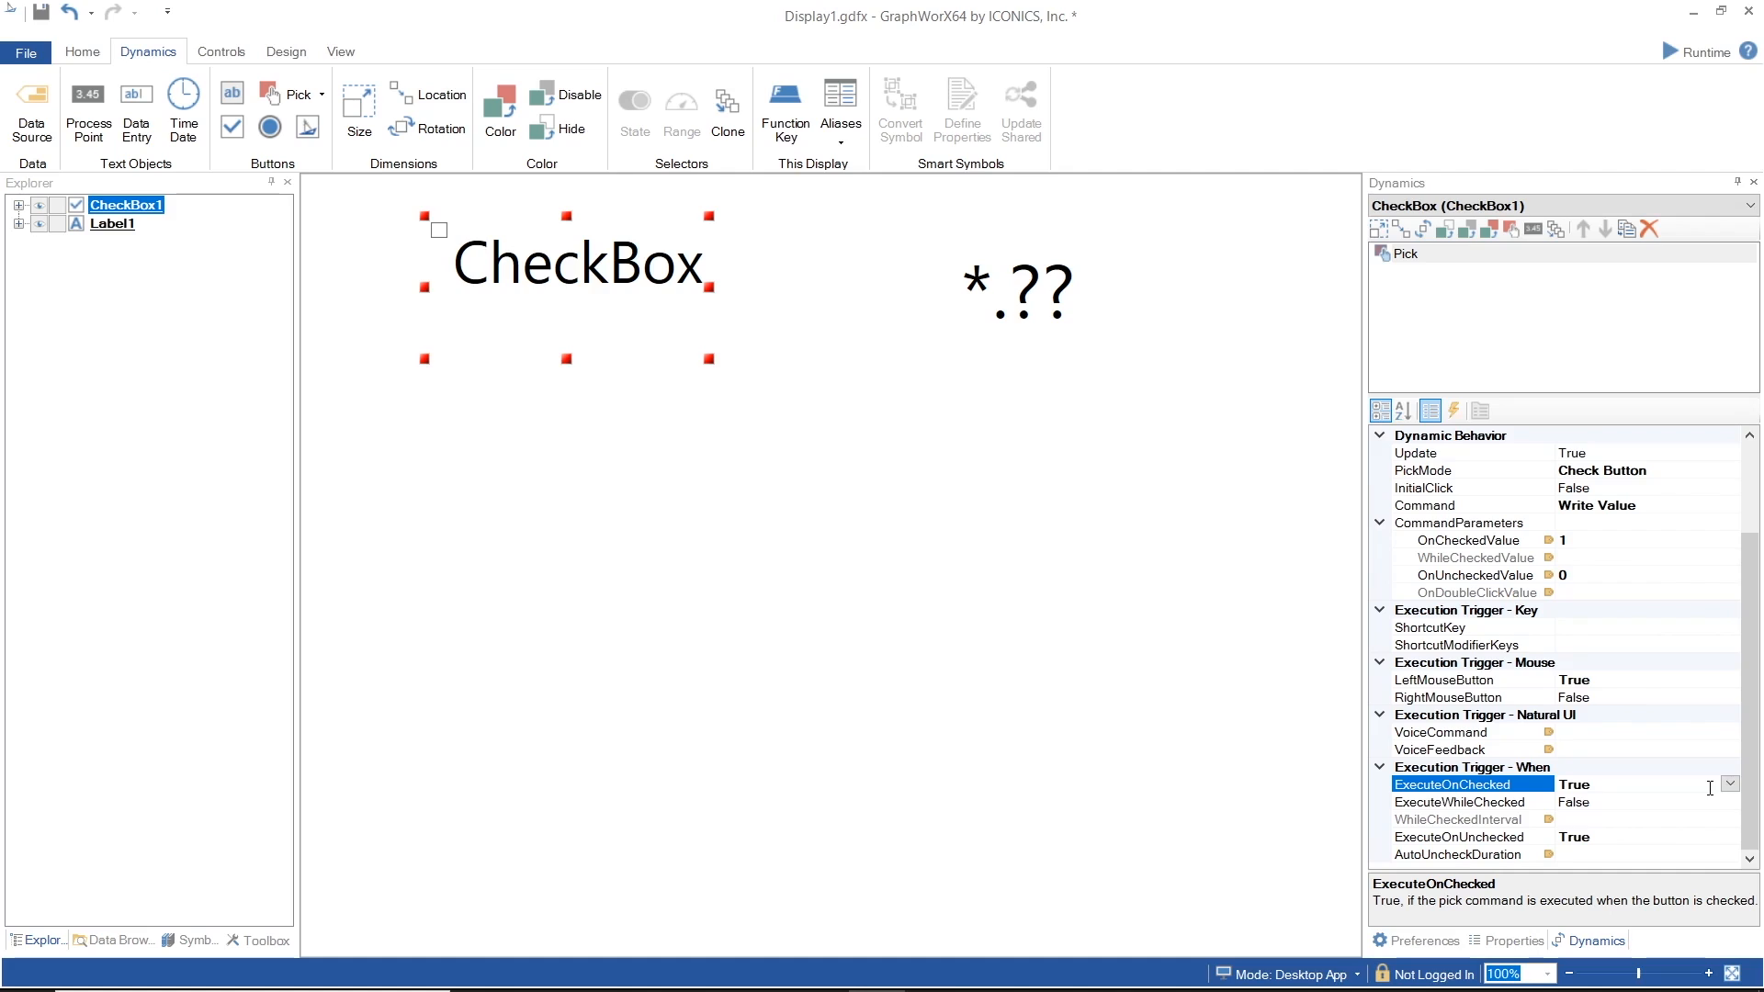
{"action": "left_click", "coordinate": [1690, 836]}
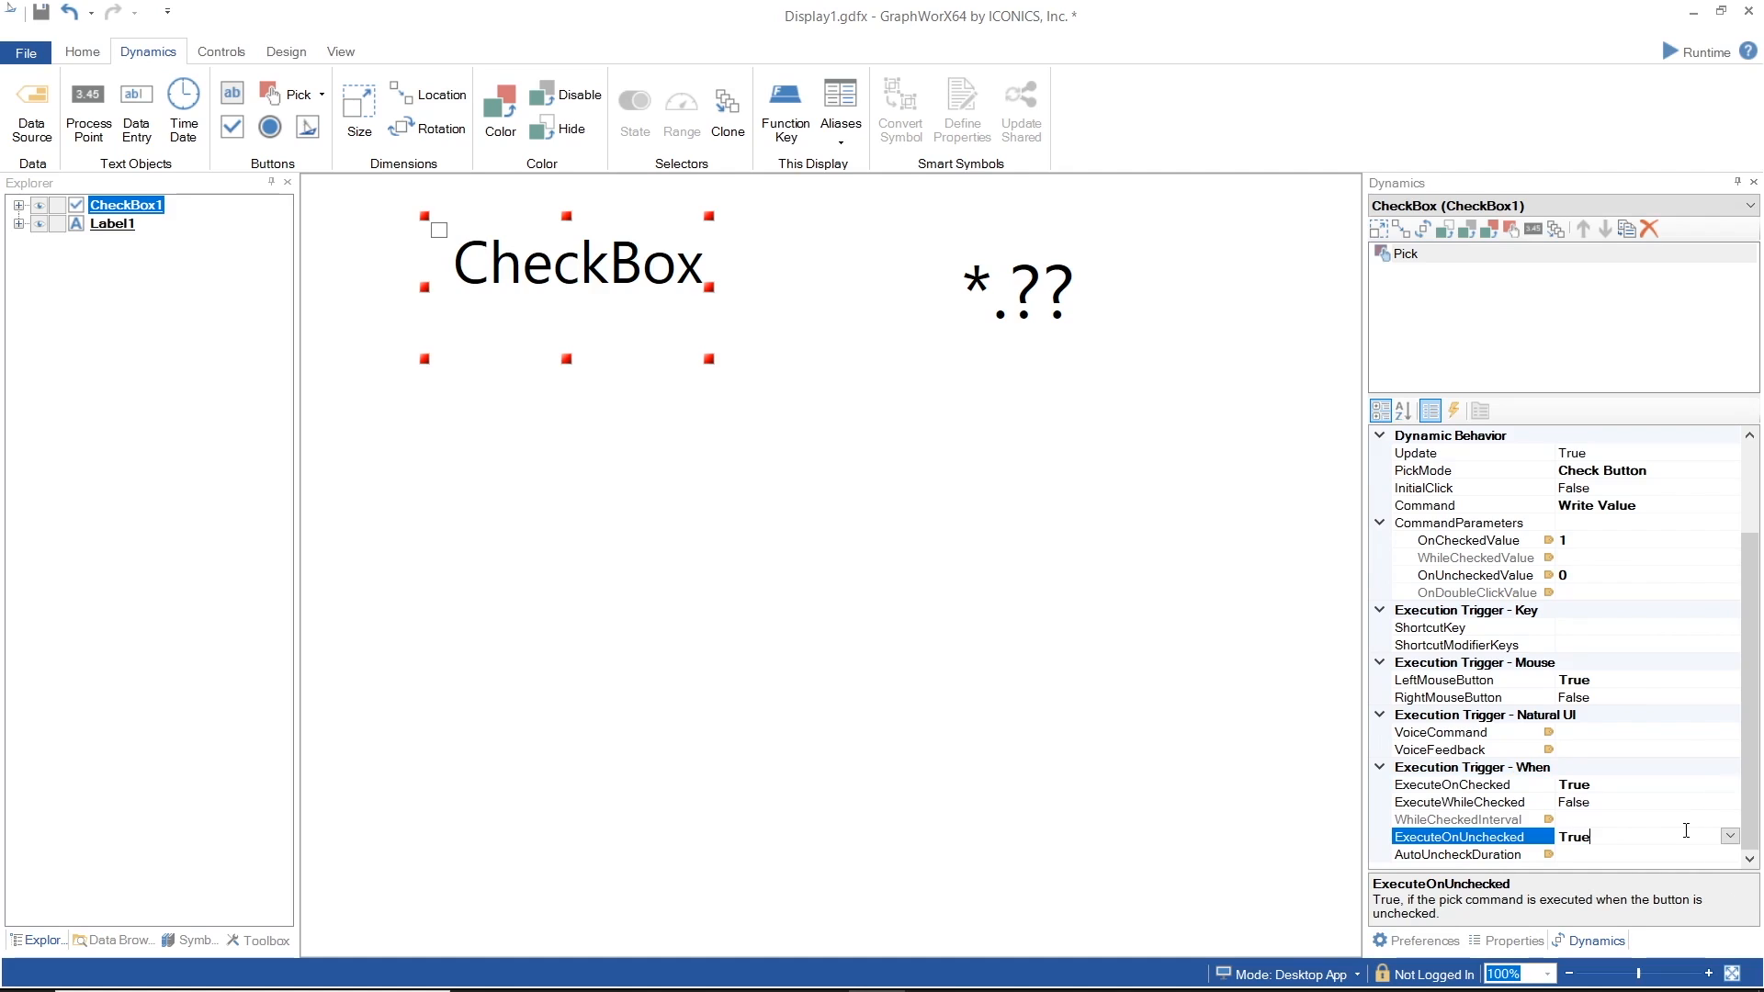
{"action": "left_click", "coordinate": [1674, 786]}
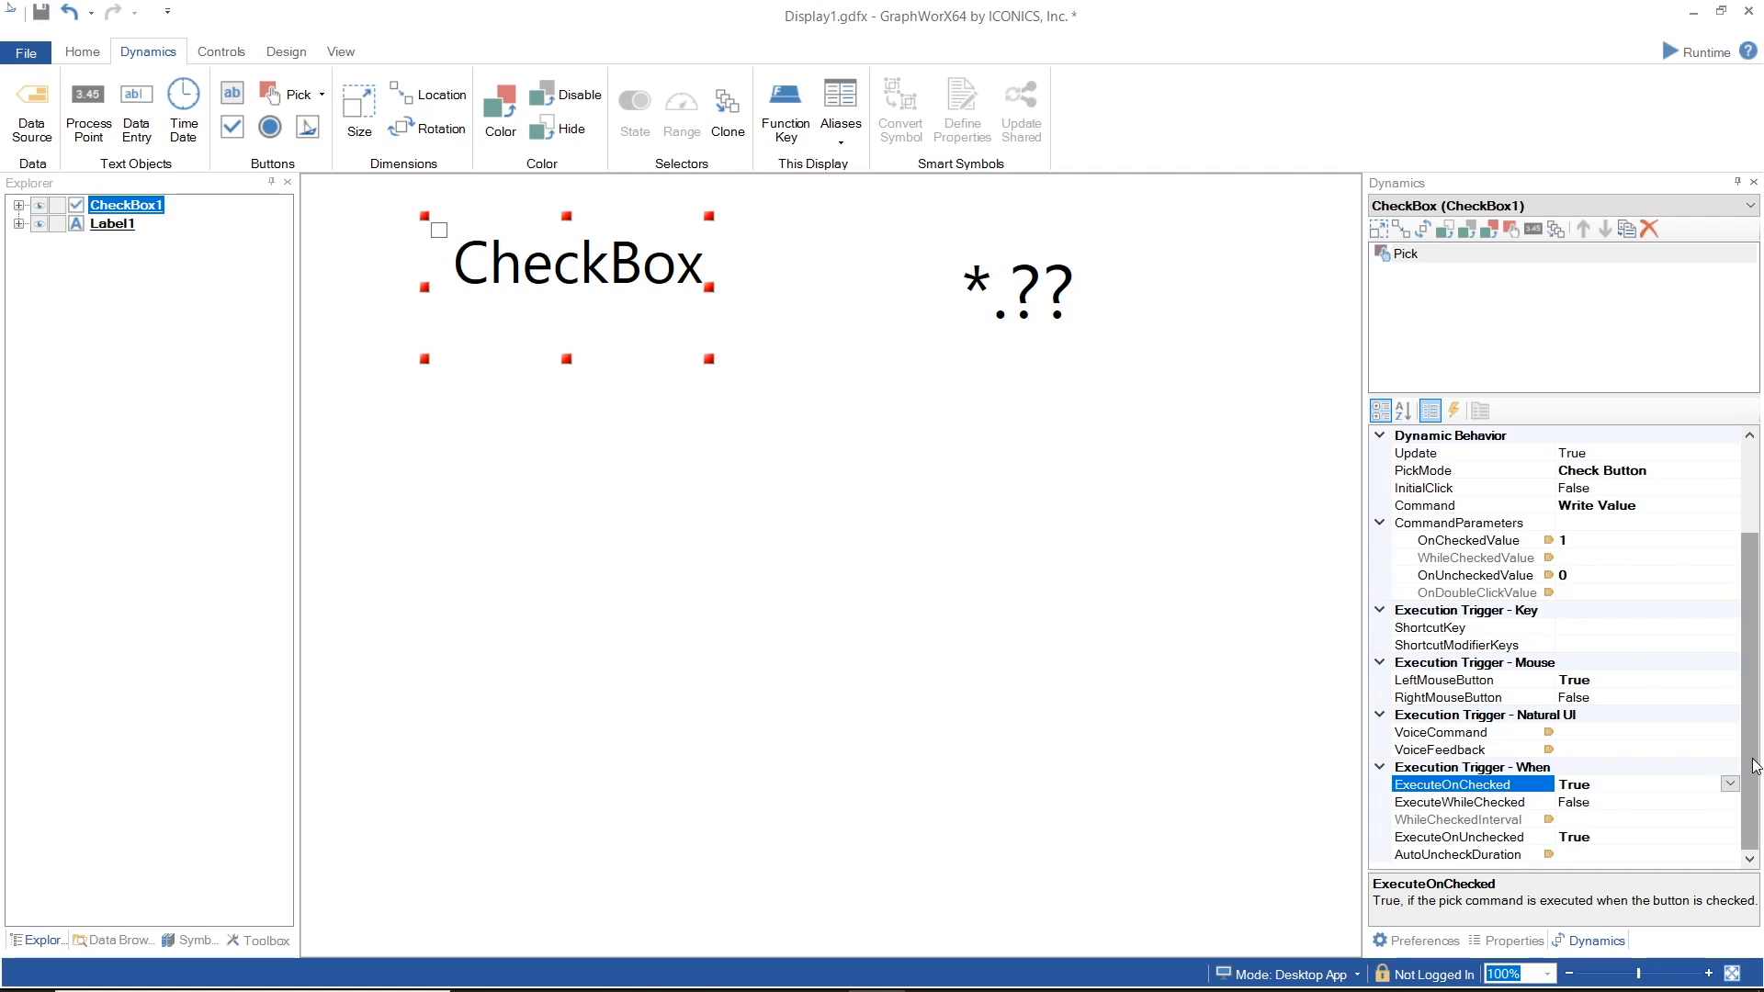
Examine the check box's PickMode options, keeping Check Button, and its InitialClick property
{"action": "scroll", "coordinate": [1750, 766], "scroll_direction": "up", "scroll_amount": 3}
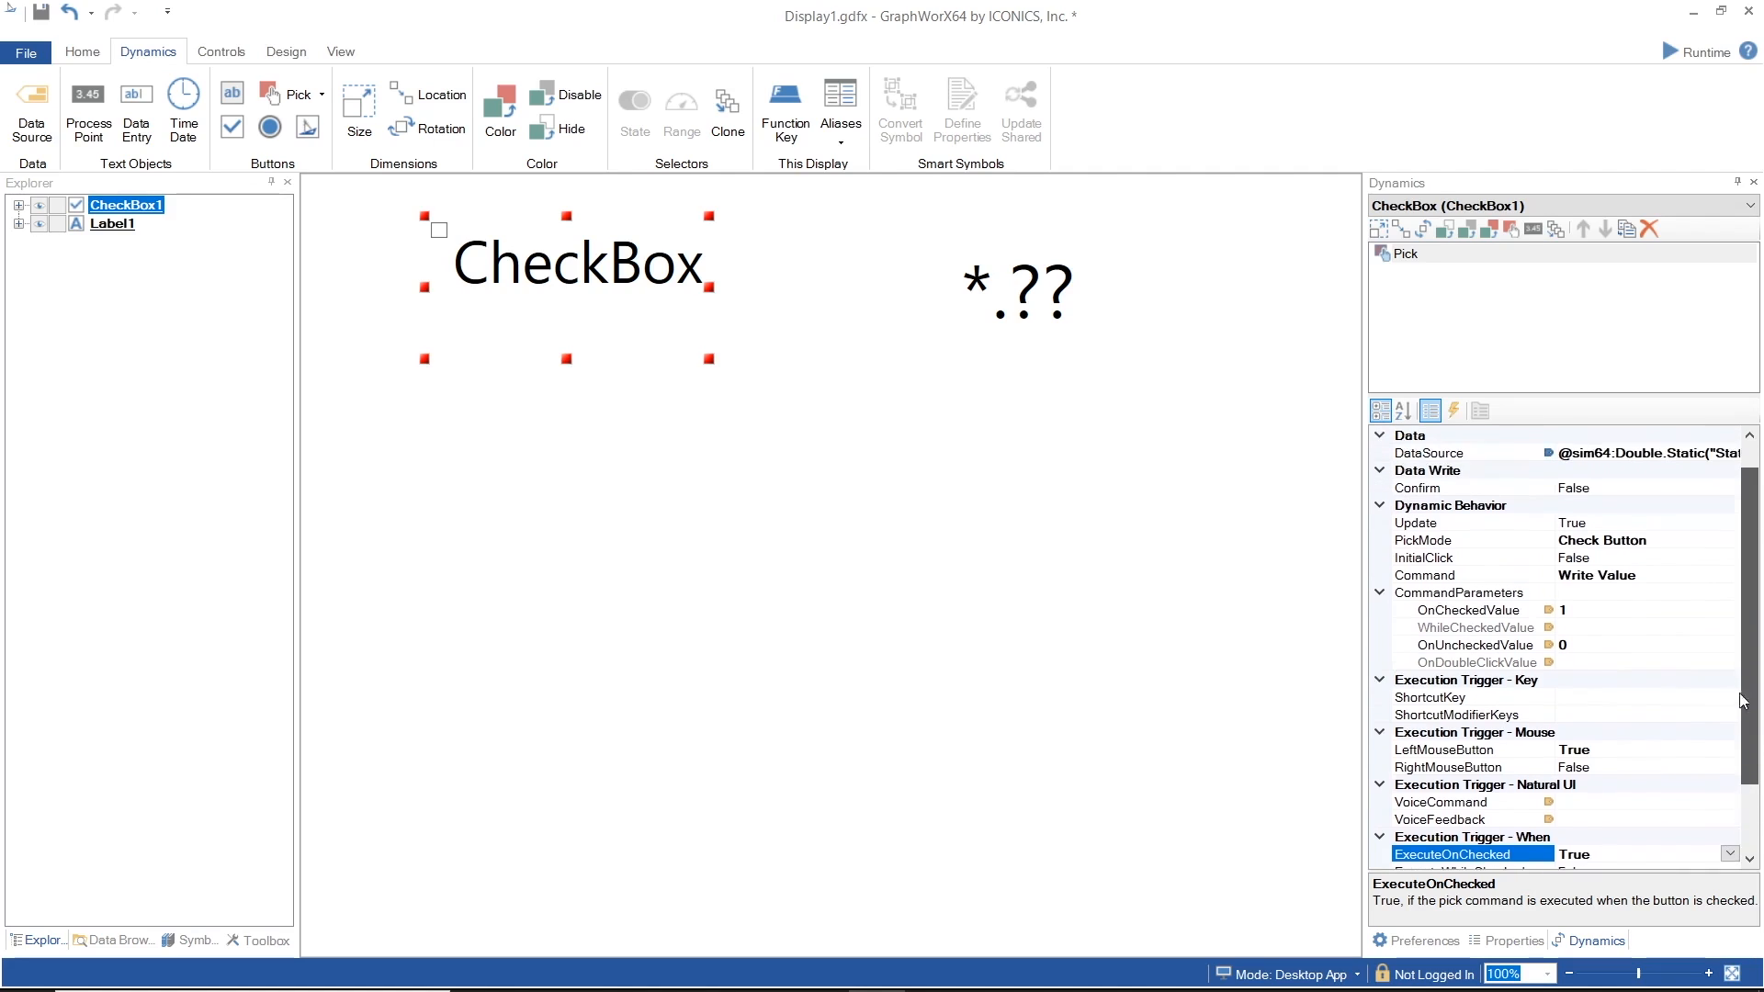
{"action": "left_click", "coordinate": [1700, 592]}
{"action": "left_click", "coordinate": [1730, 594]}
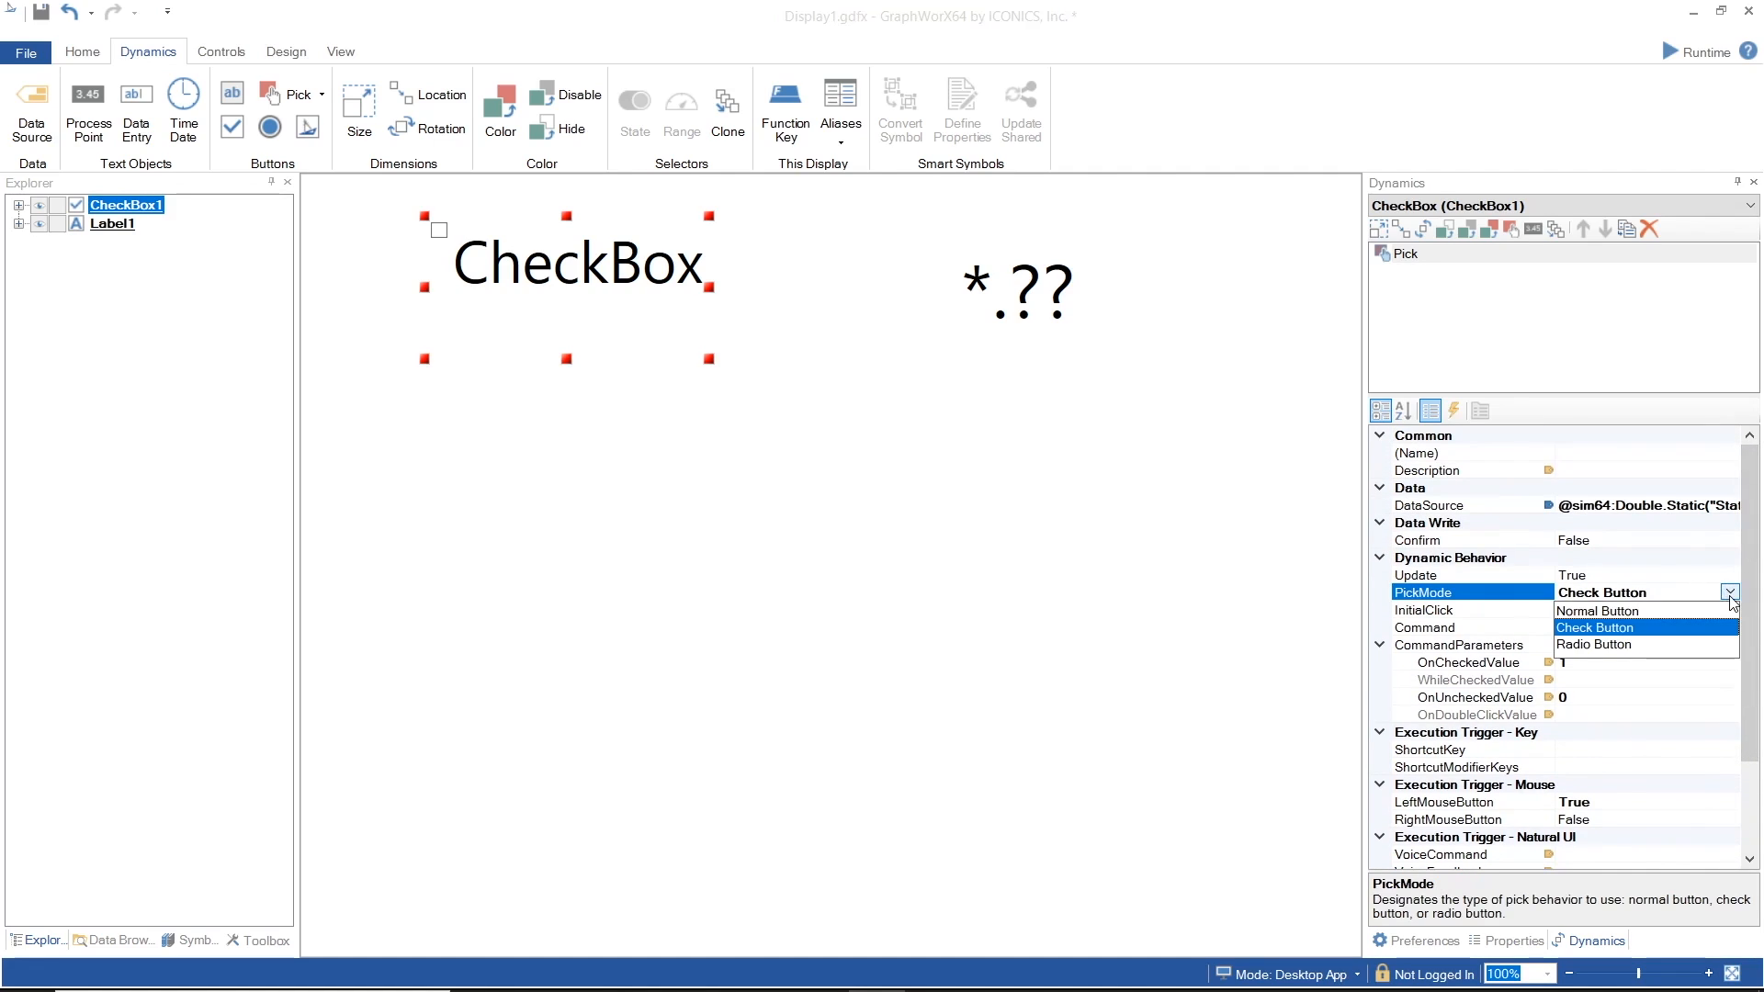
{"action": "left_click", "coordinate": [1726, 627]}
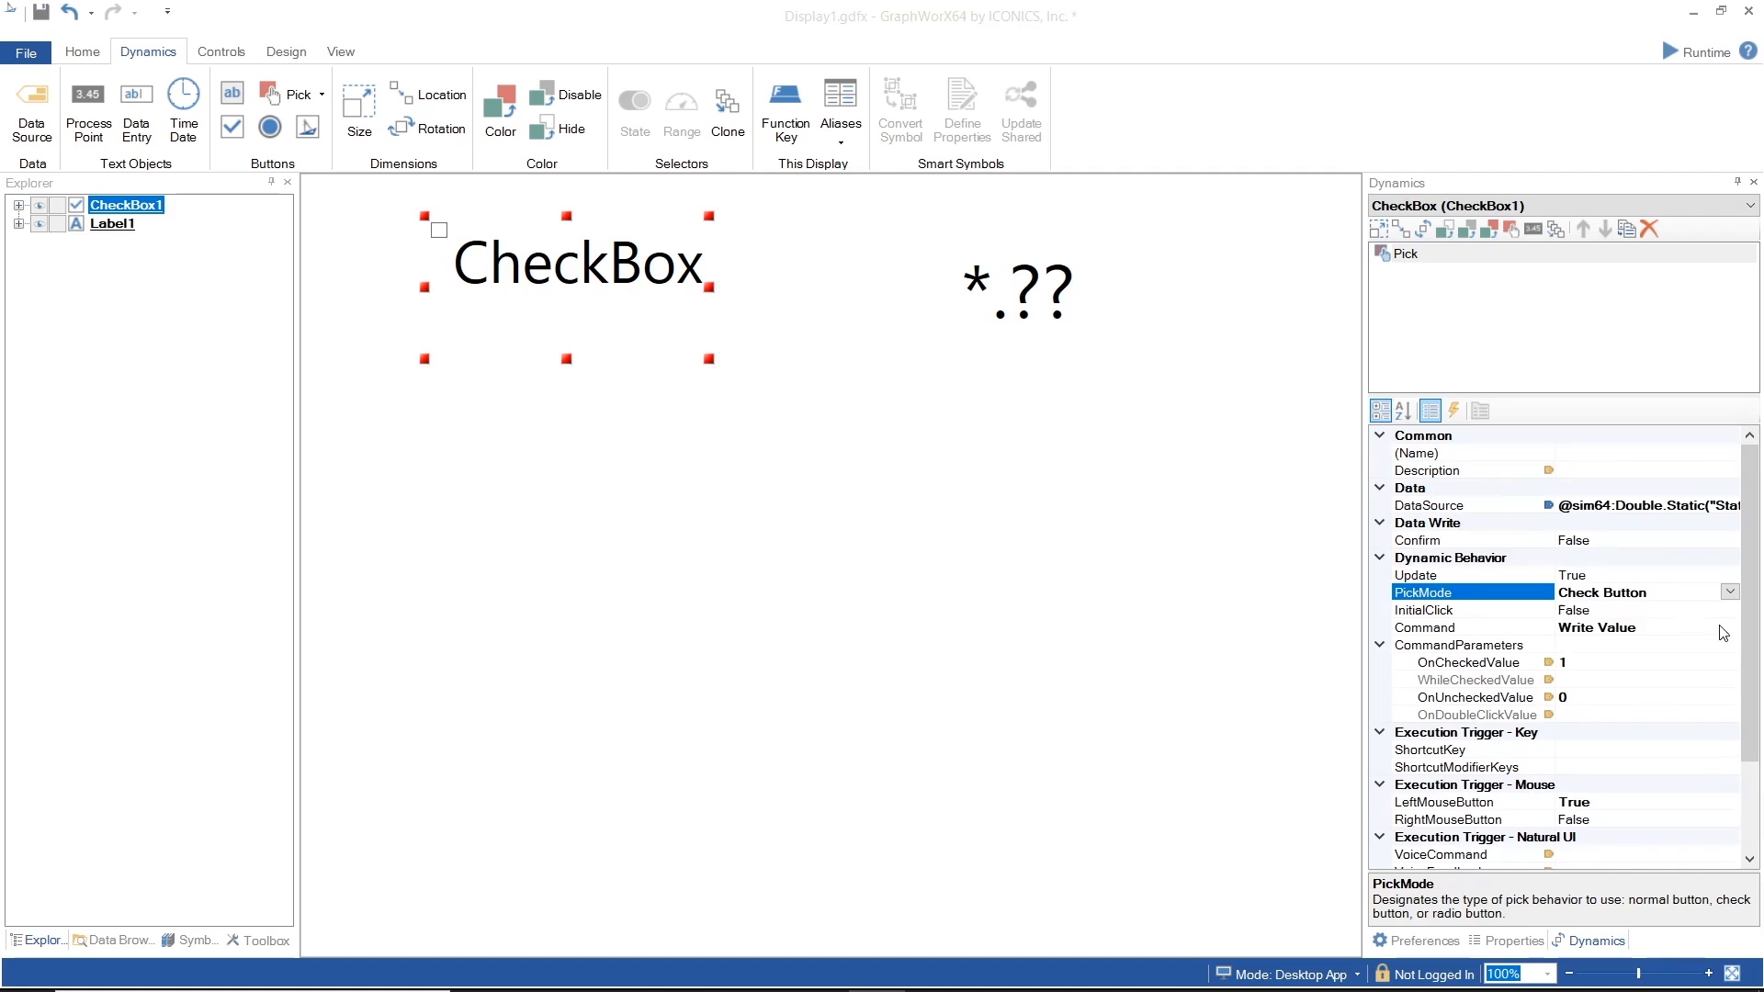
{"action": "left_click", "coordinate": [1723, 611]}
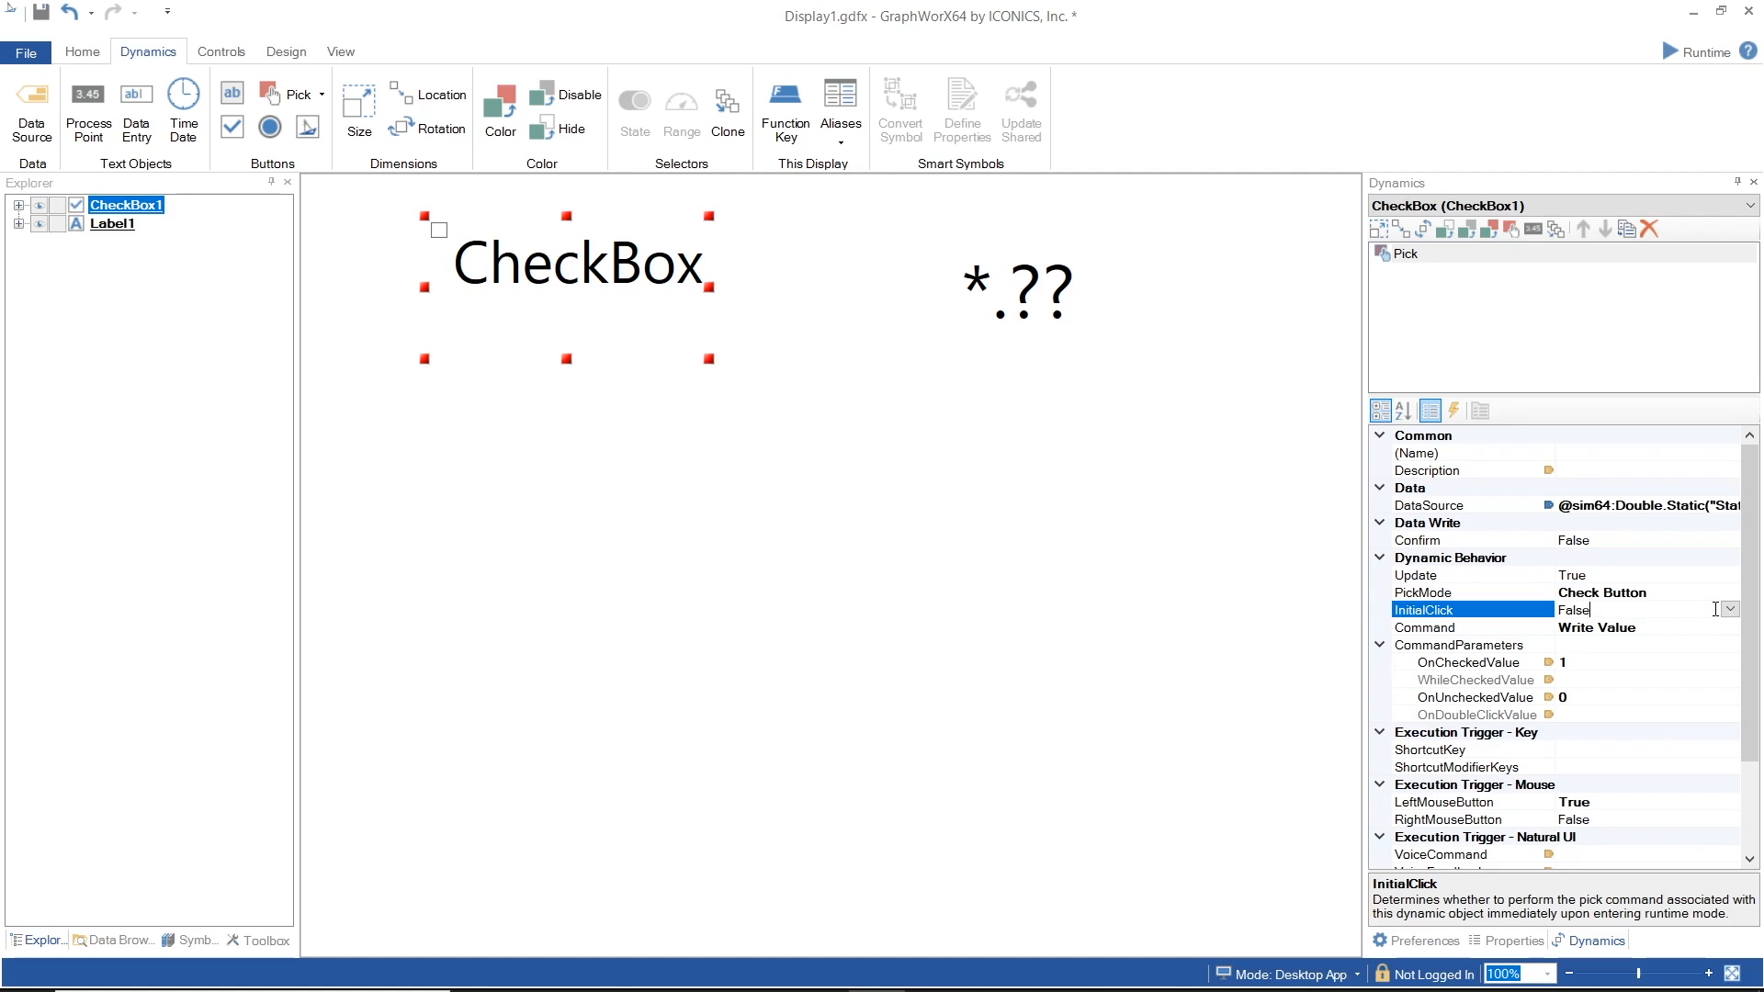
Test the check box in runtime by checking and unchecking it, and return to configuration mode
{"action": "left_click", "coordinate": [1698, 57]}
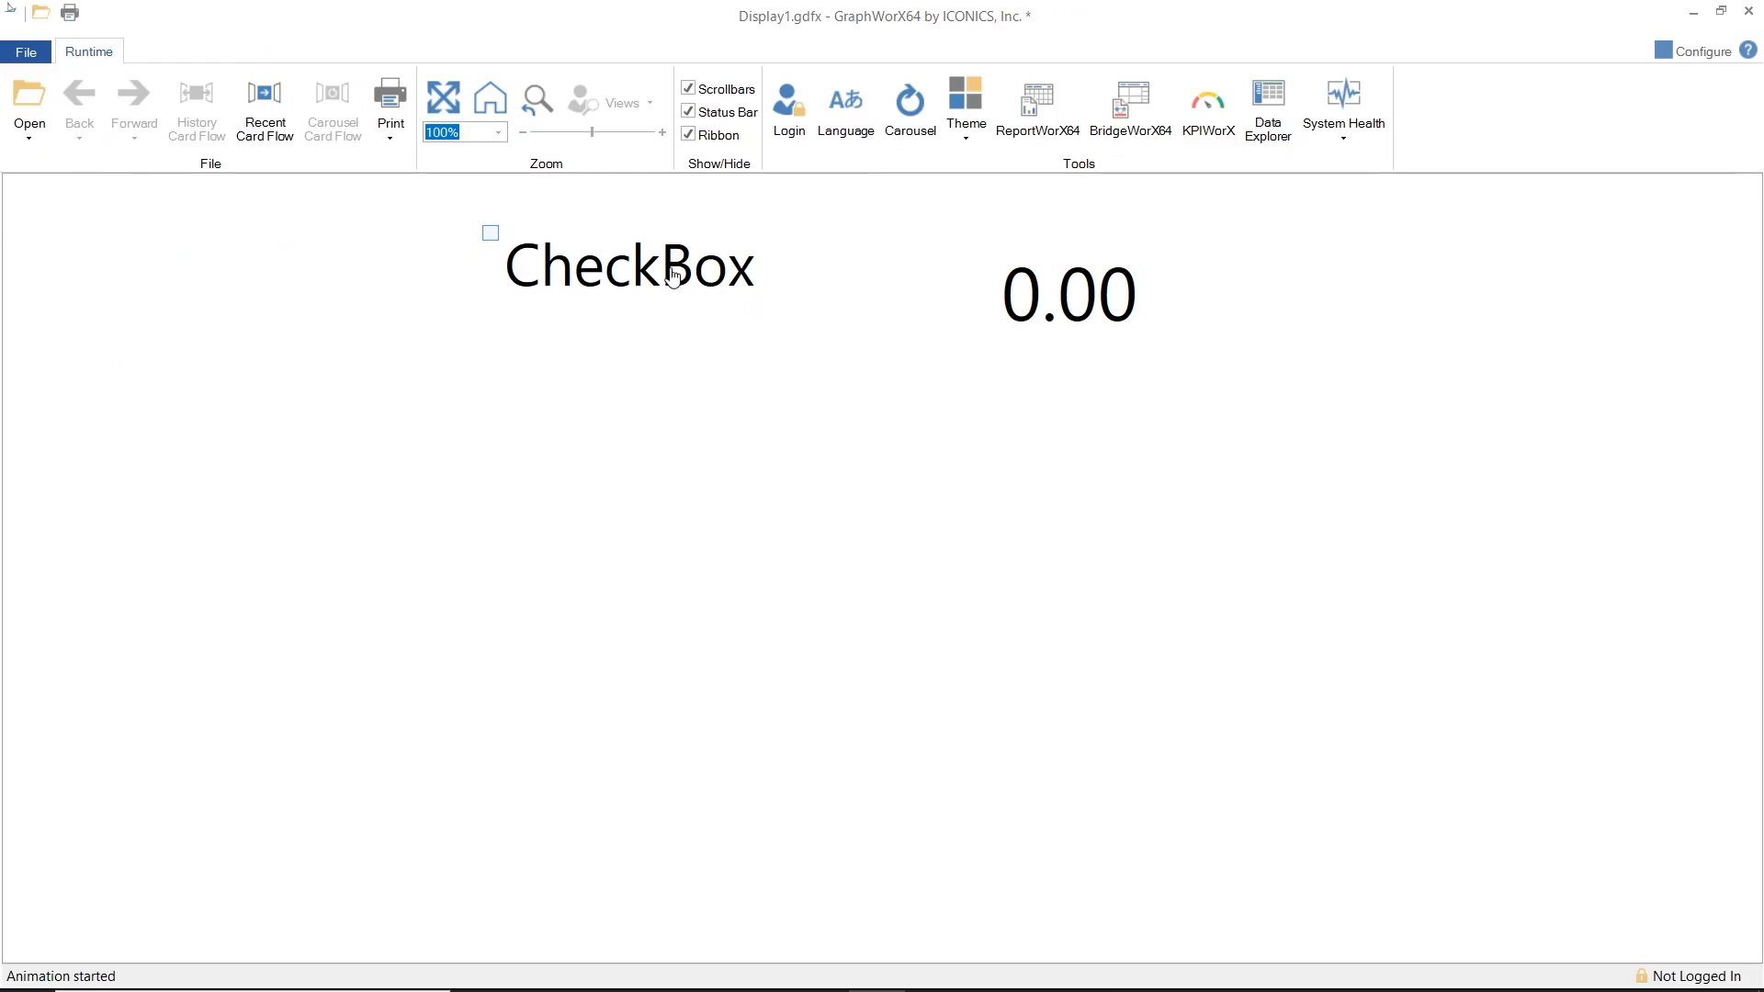
{"action": "left_click", "coordinate": [522, 266]}
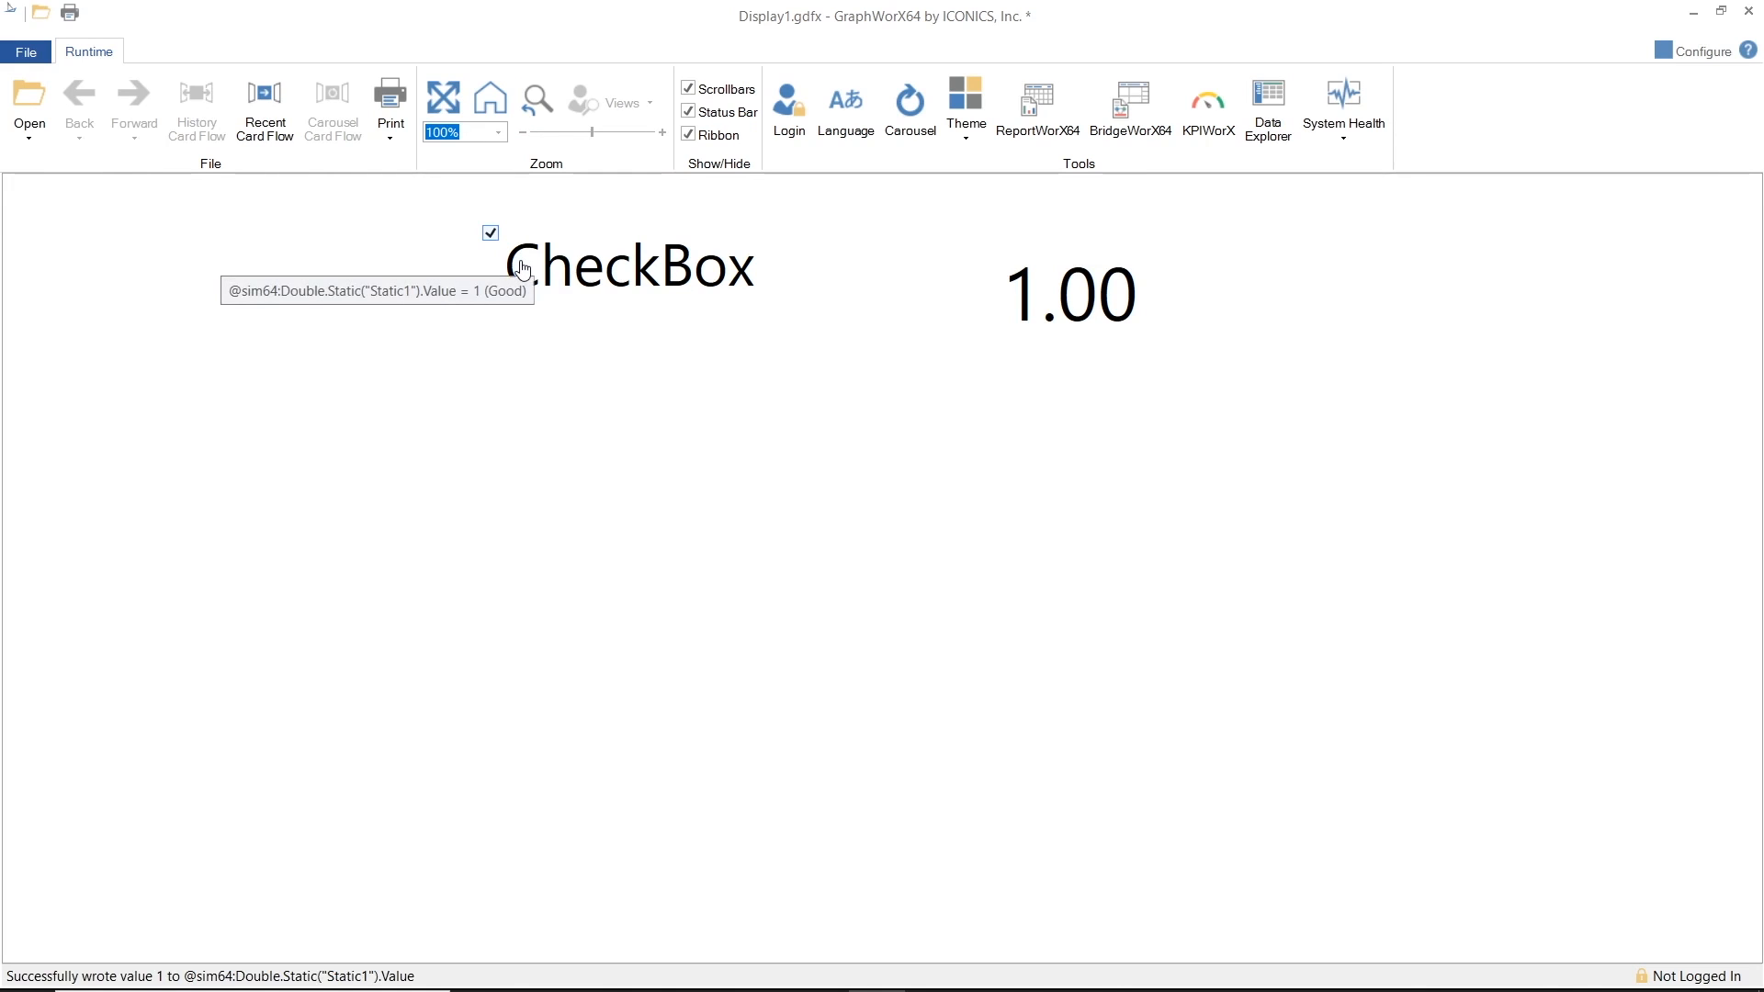
{"action": "left_click", "coordinate": [522, 265]}
{"action": "left_click", "coordinate": [1700, 51]}
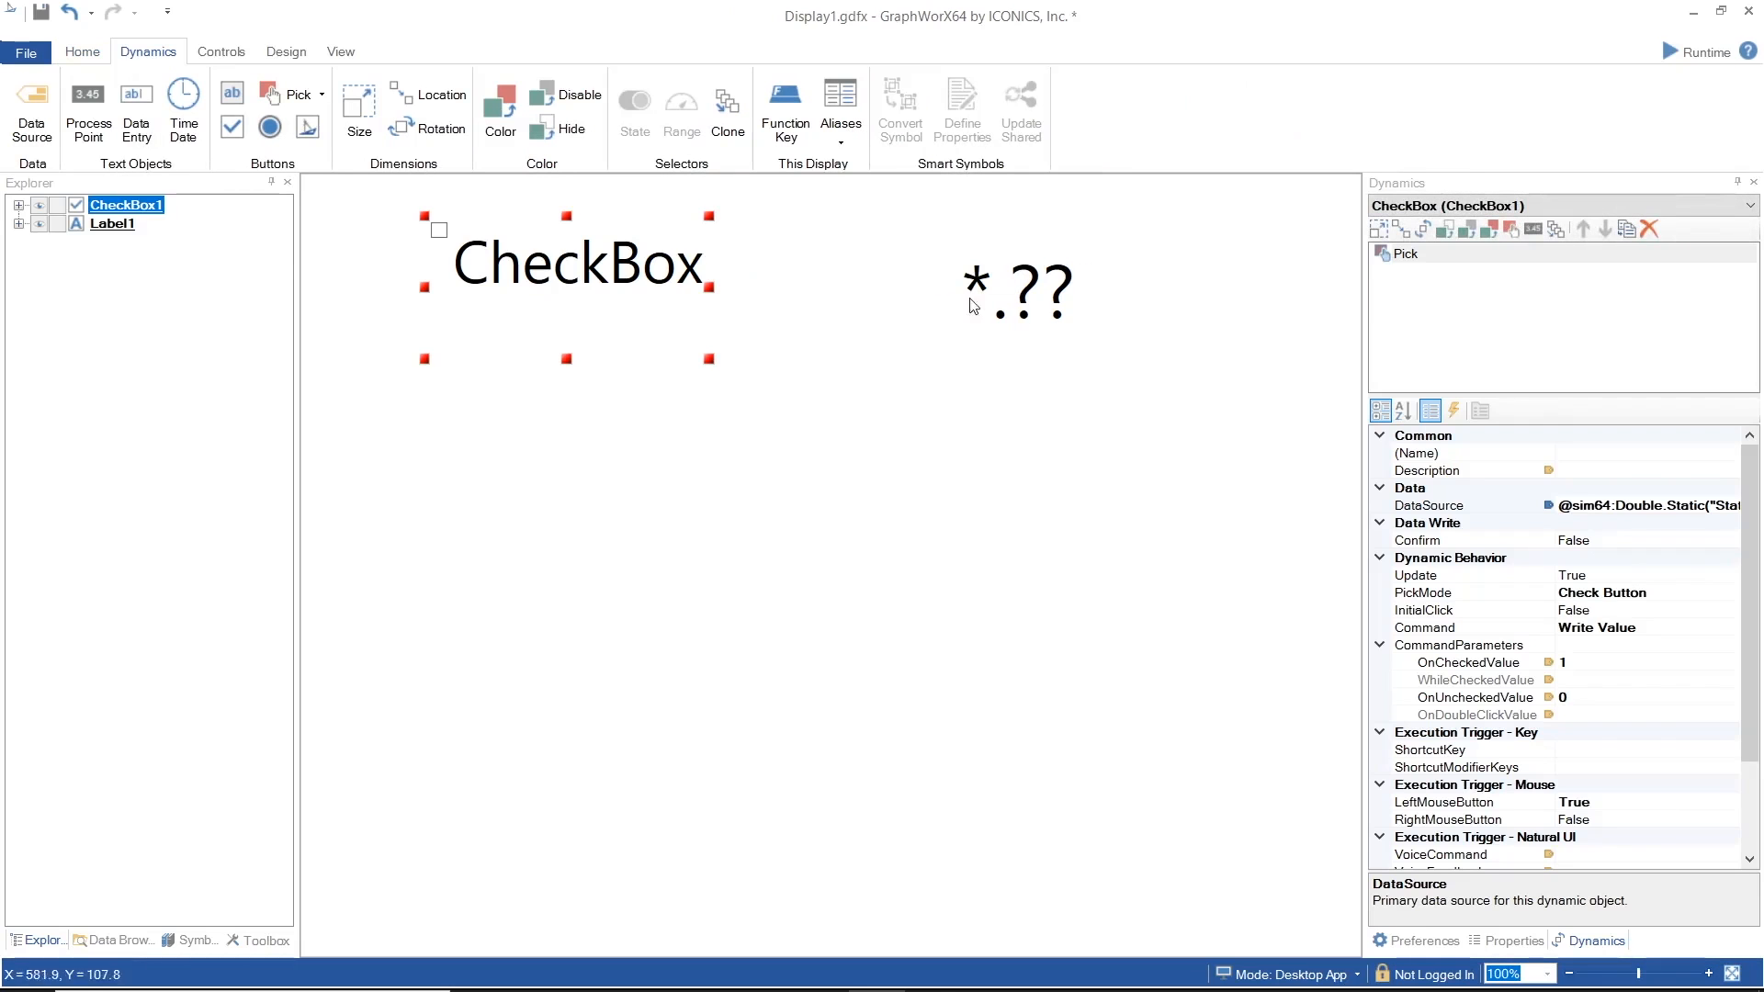
Draw a roughly circular ellipse below the check box and fill it with red
{"action": "left_click", "coordinate": [82, 53]}
{"action": "left_click", "coordinate": [189, 110]}
{"action": "left_click_drag", "start_coordinate": [484, 534], "coordinate": [661, 698]}
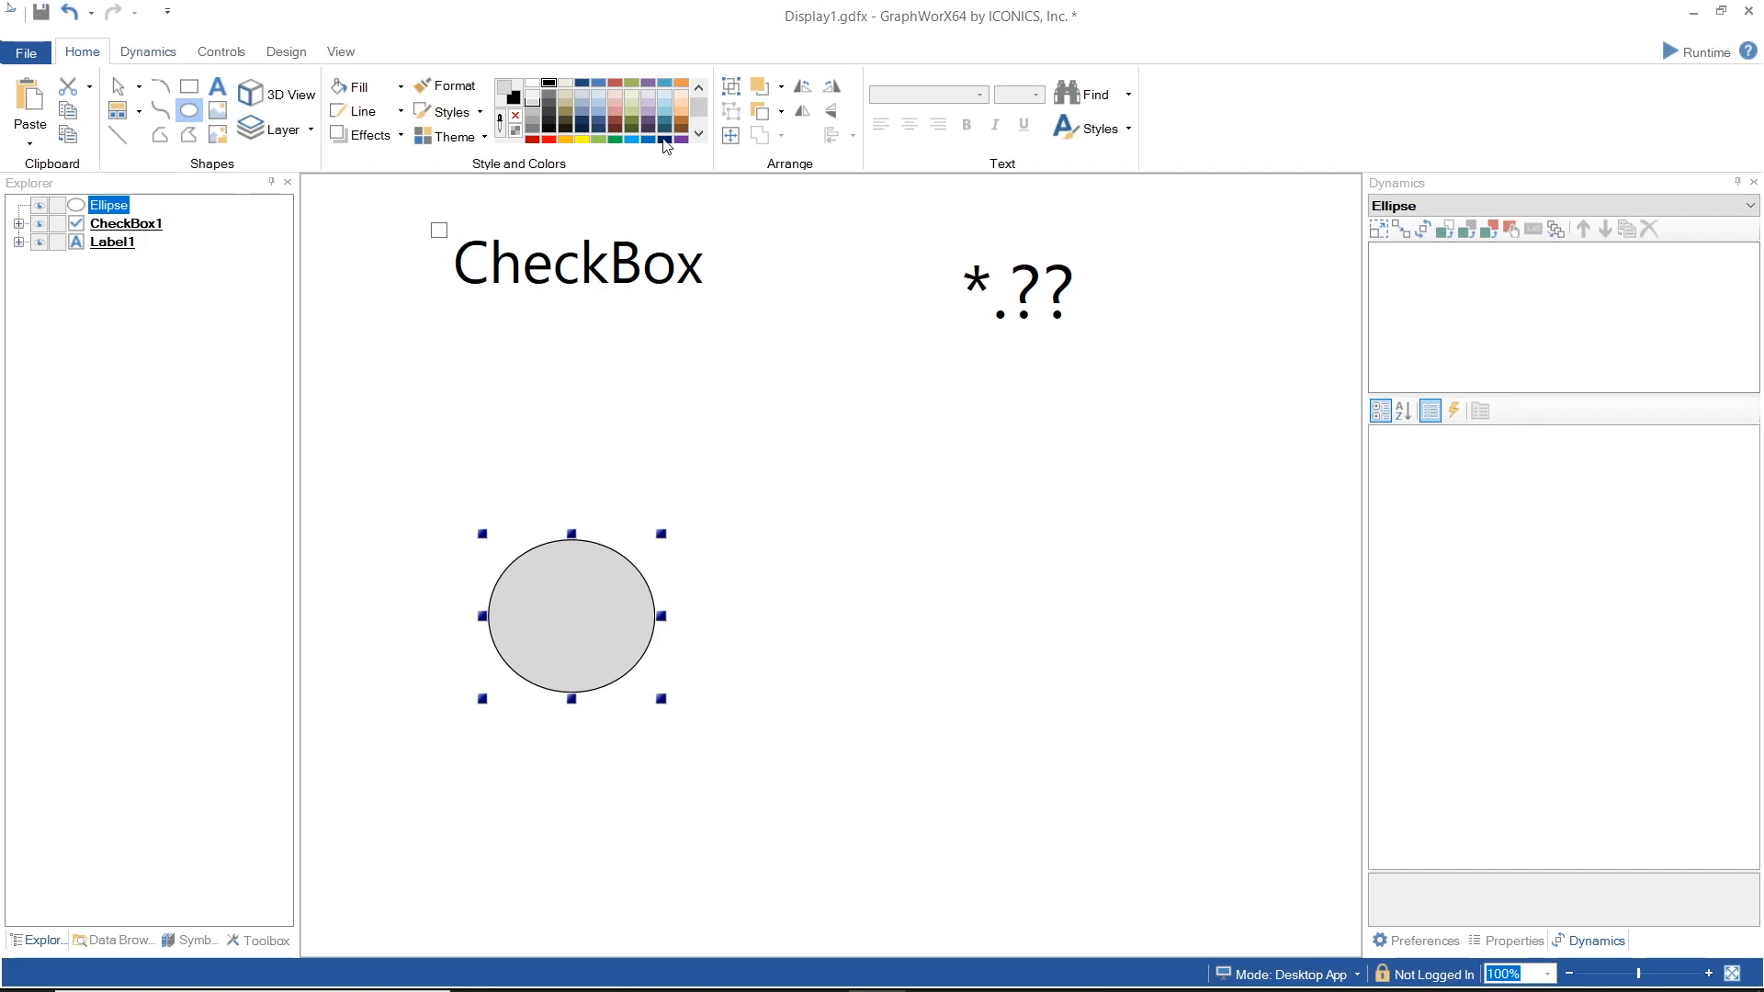
{"action": "left_click", "coordinate": [549, 140]}
Add a Color dynamic to the red ellipse and bind it to the same Double Static simulation tag
{"action": "left_click", "coordinate": [140, 52]}
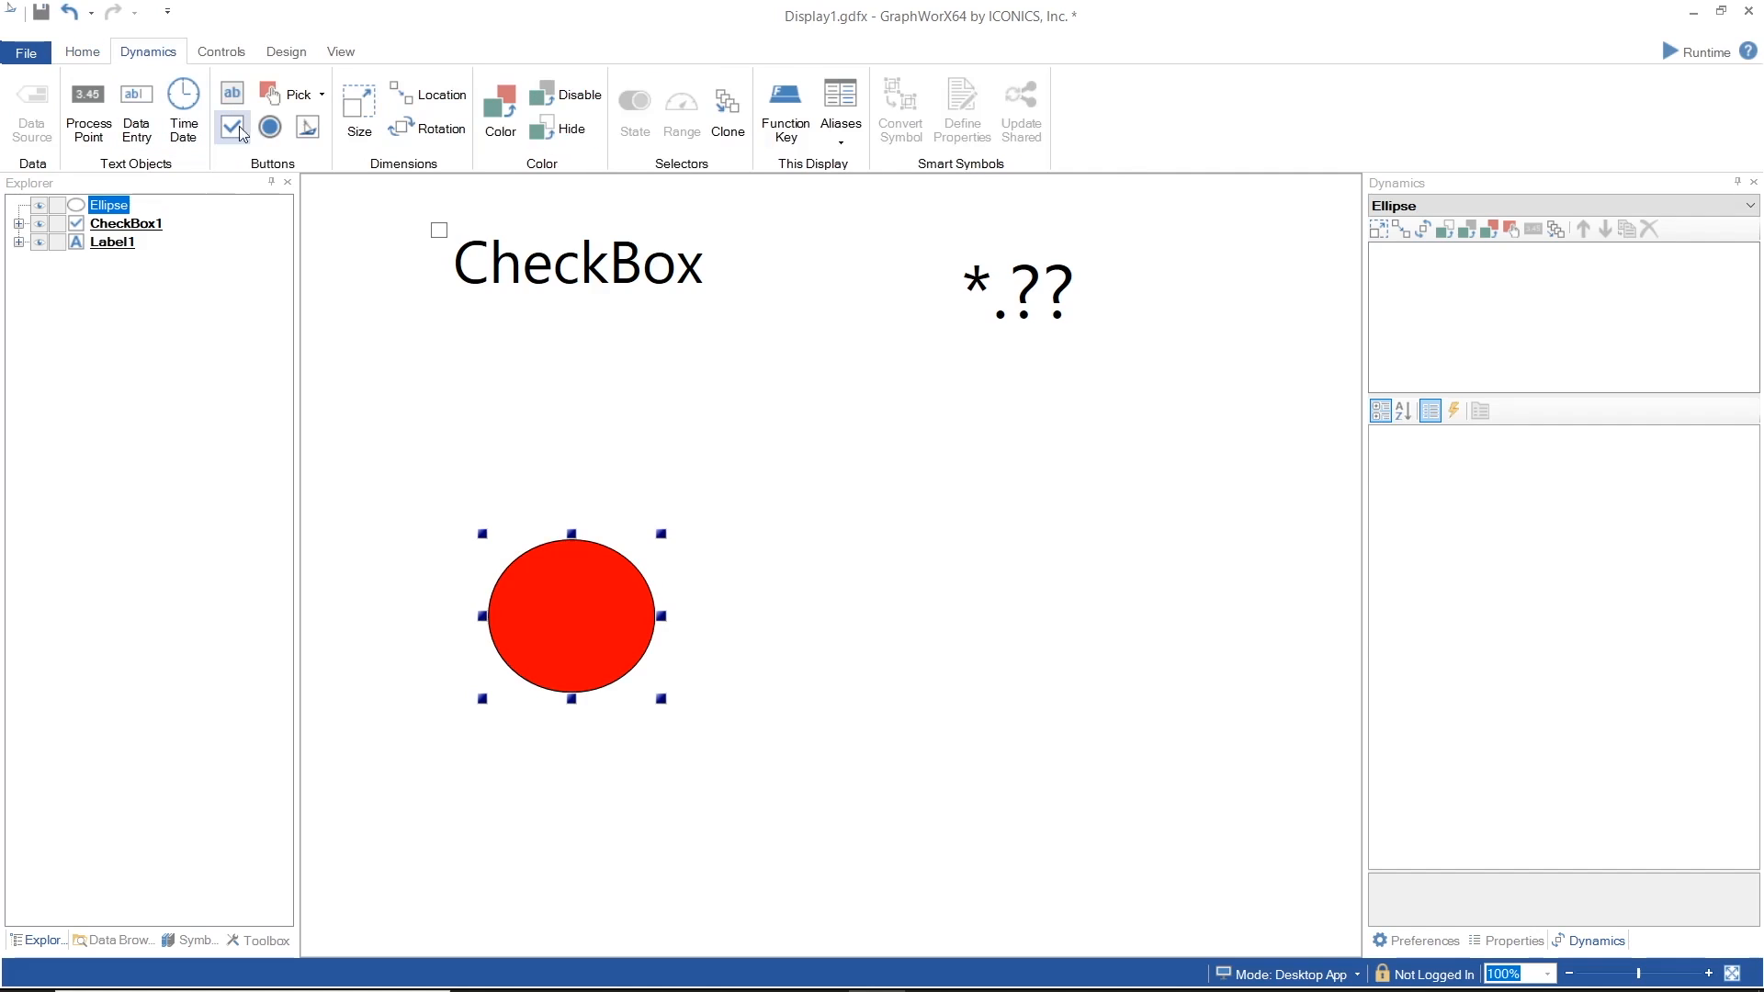
{"action": "left_click", "coordinate": [499, 108]}
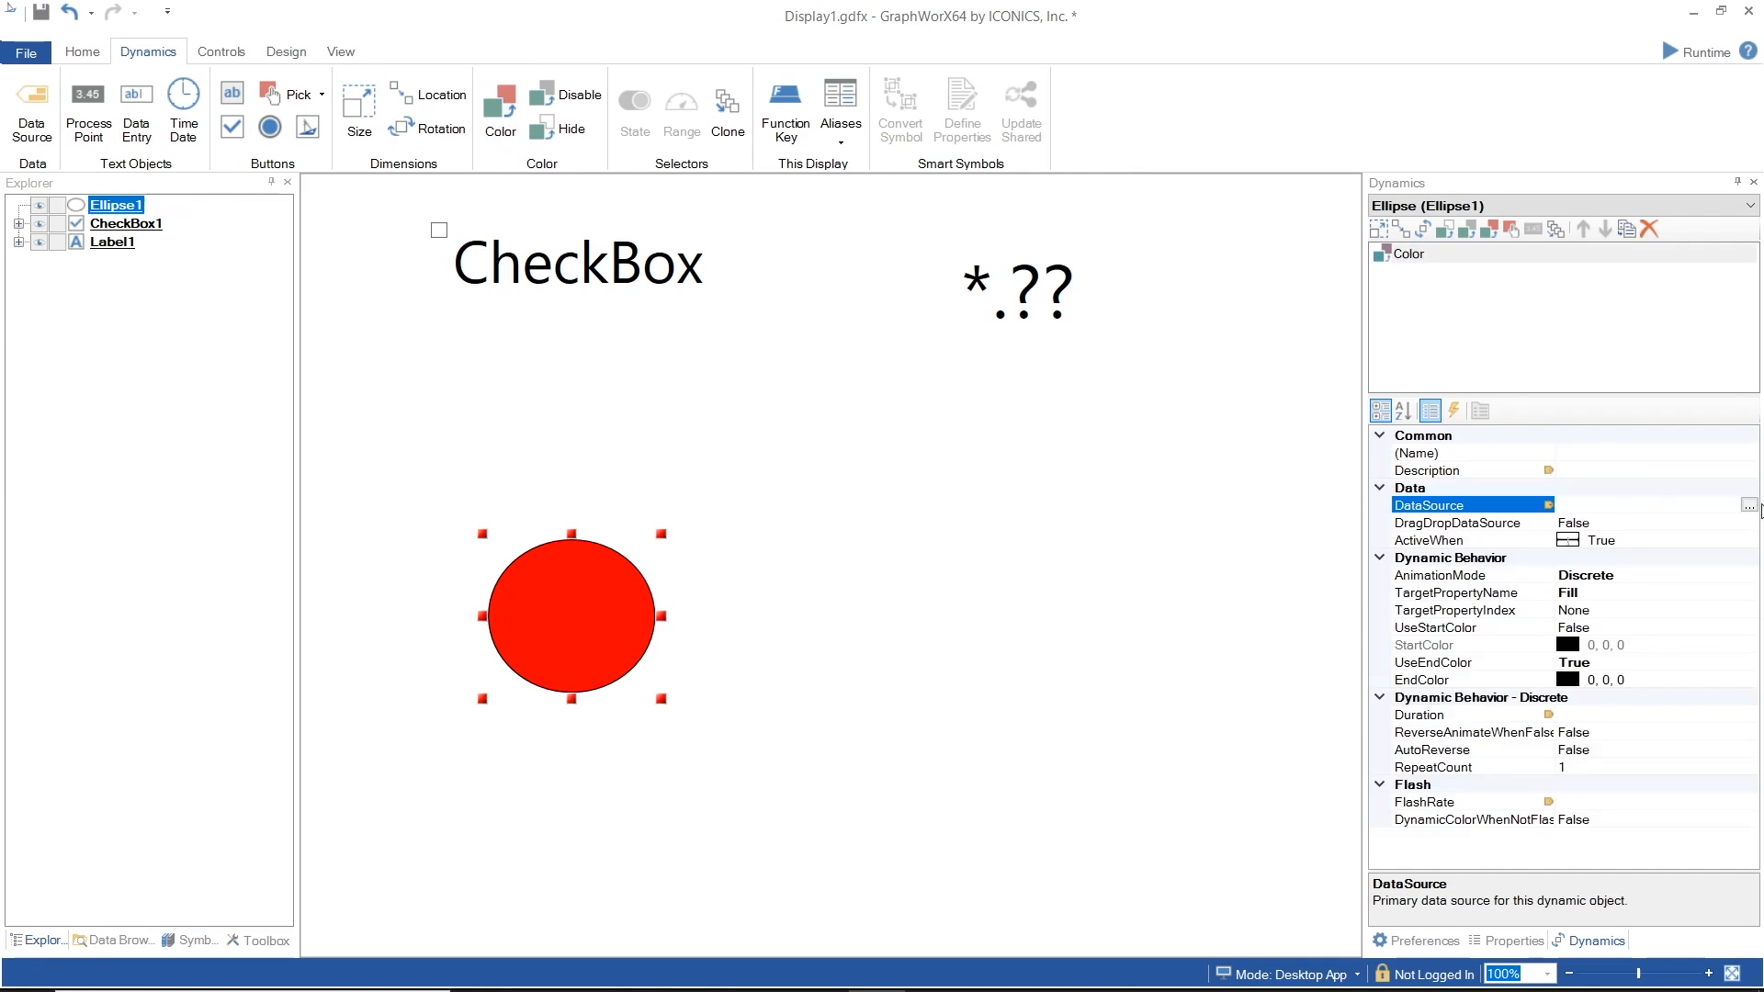
{"action": "left_click", "coordinate": [1749, 506]}
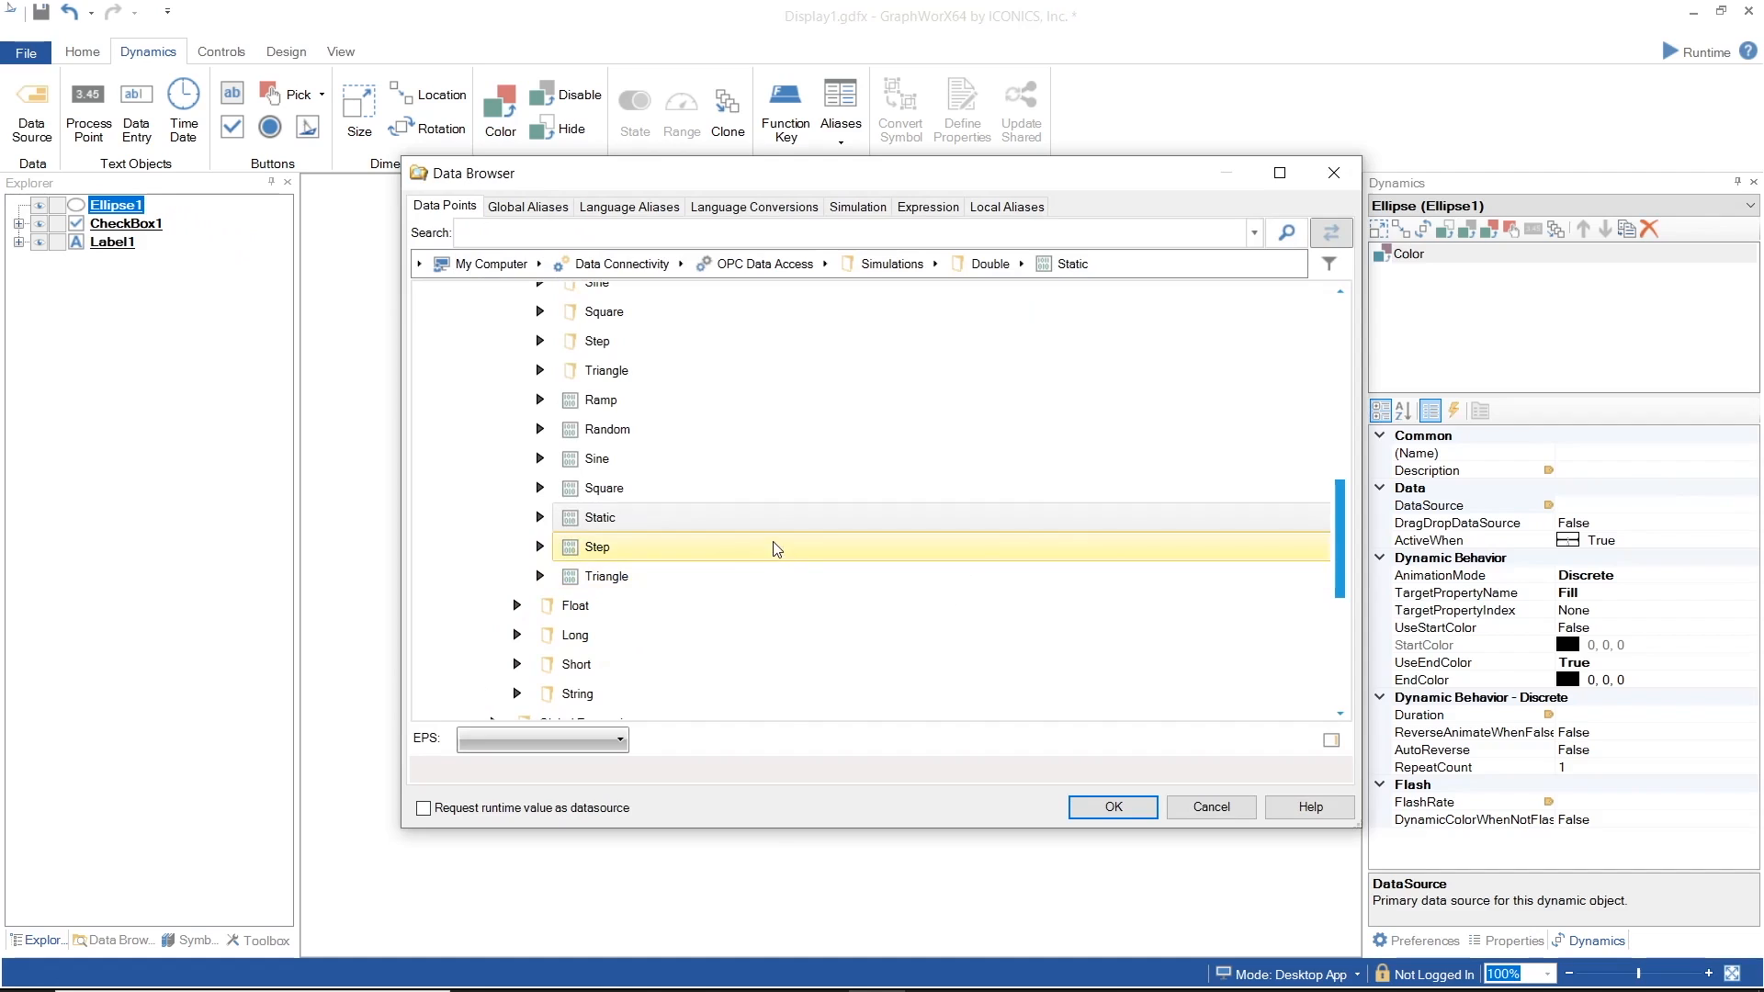
{"action": "left_click", "coordinate": [777, 518]}
{"action": "left_click", "coordinate": [1123, 805]}
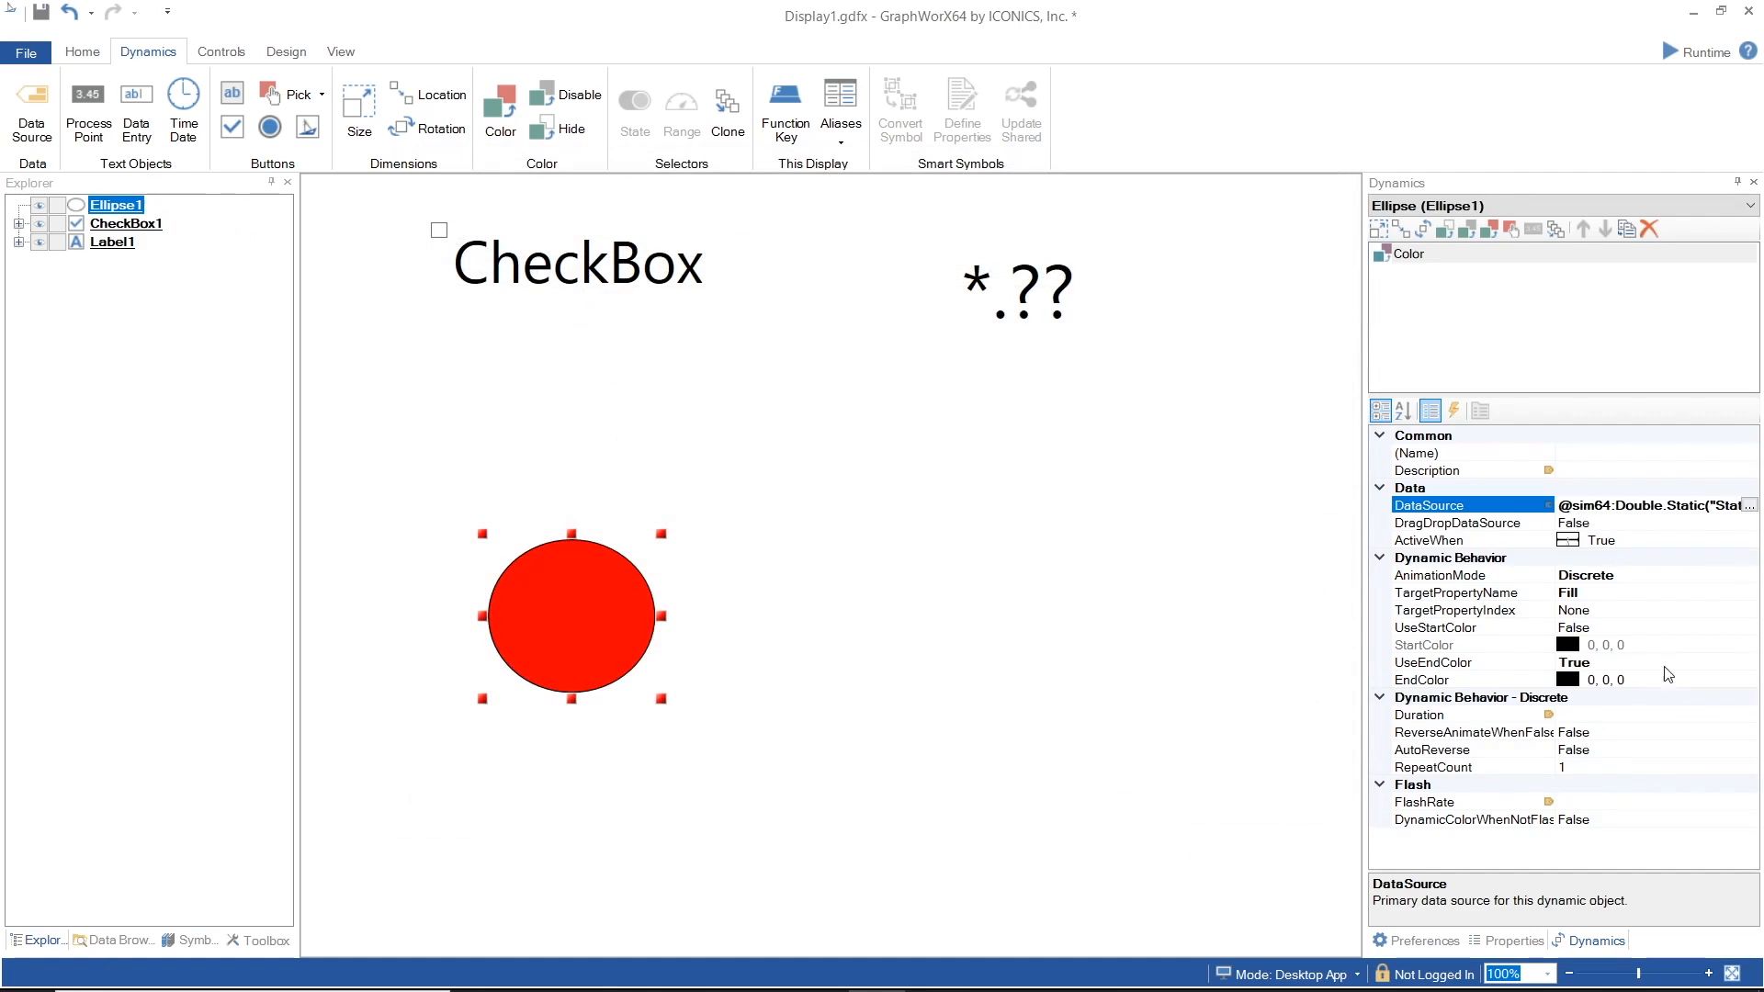
Set the EndColor of the ellipse's Color dynamic to green (0, 255, 0), keeping the discrete animation mode and no start color
{"action": "left_click", "coordinate": [1656, 571]}
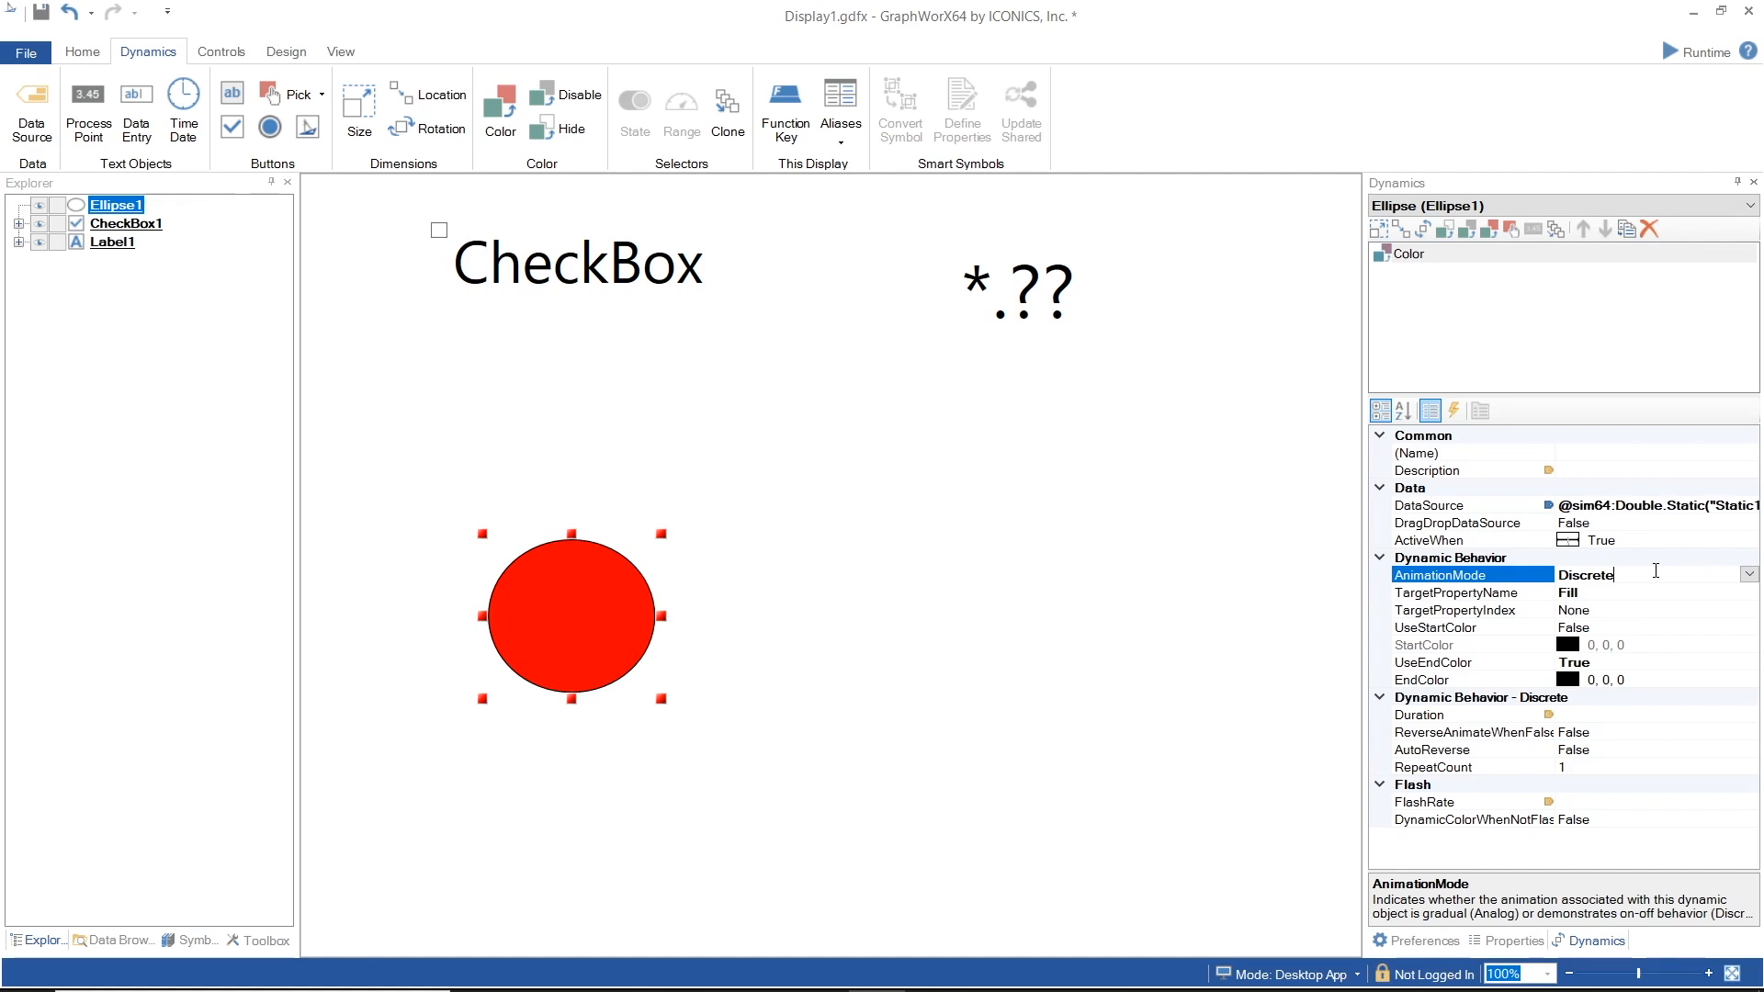
{"action": "left_click", "coordinate": [1664, 659]}
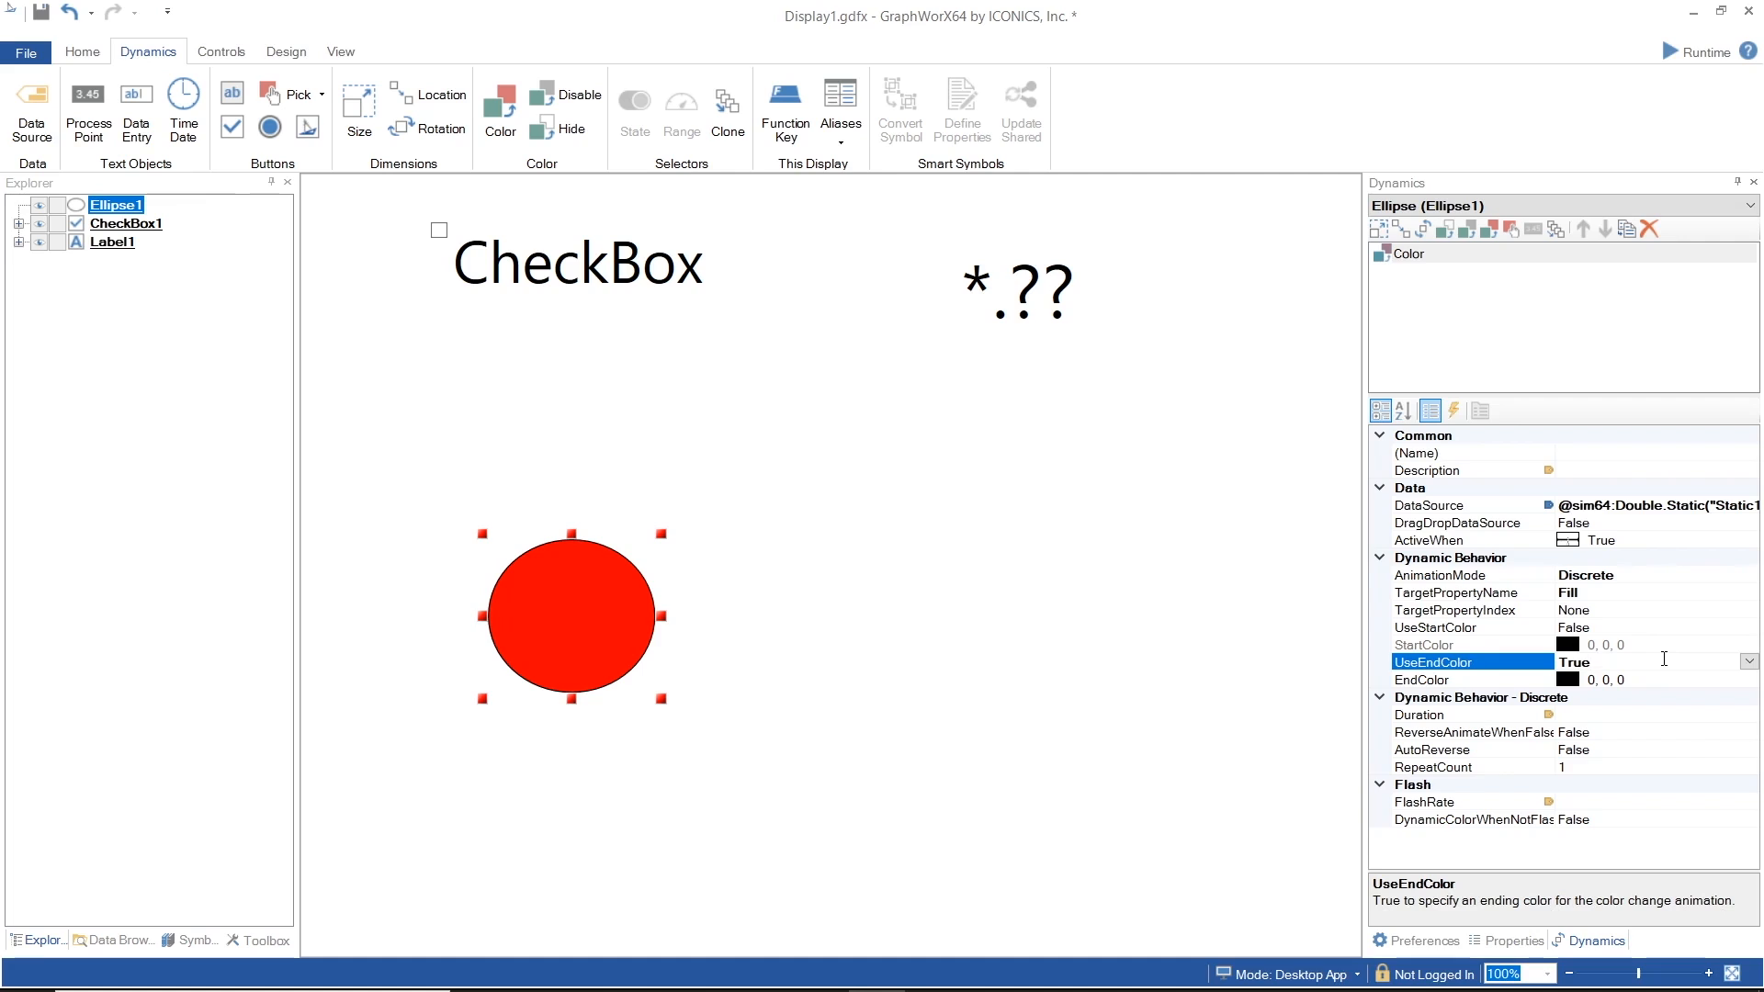
{"action": "left_click", "coordinate": [1741, 680]}
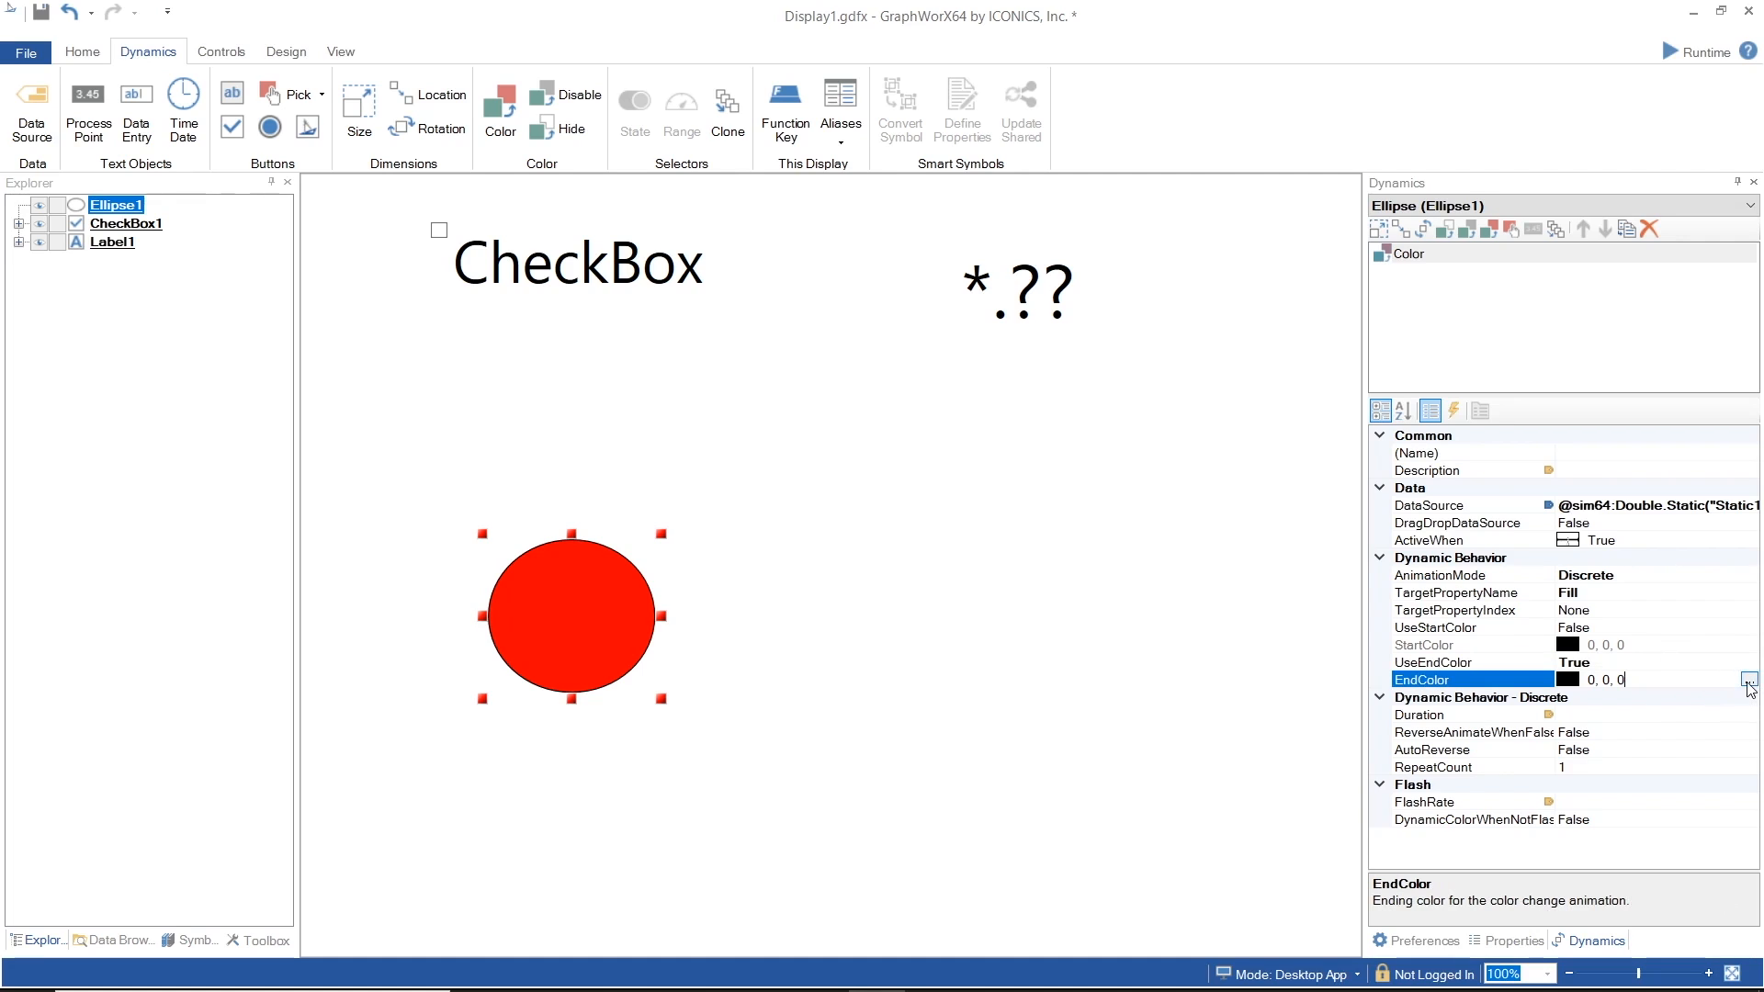
{"action": "left_click", "coordinate": [1749, 682]}
{"action": "left_click", "coordinate": [1547, 774]}
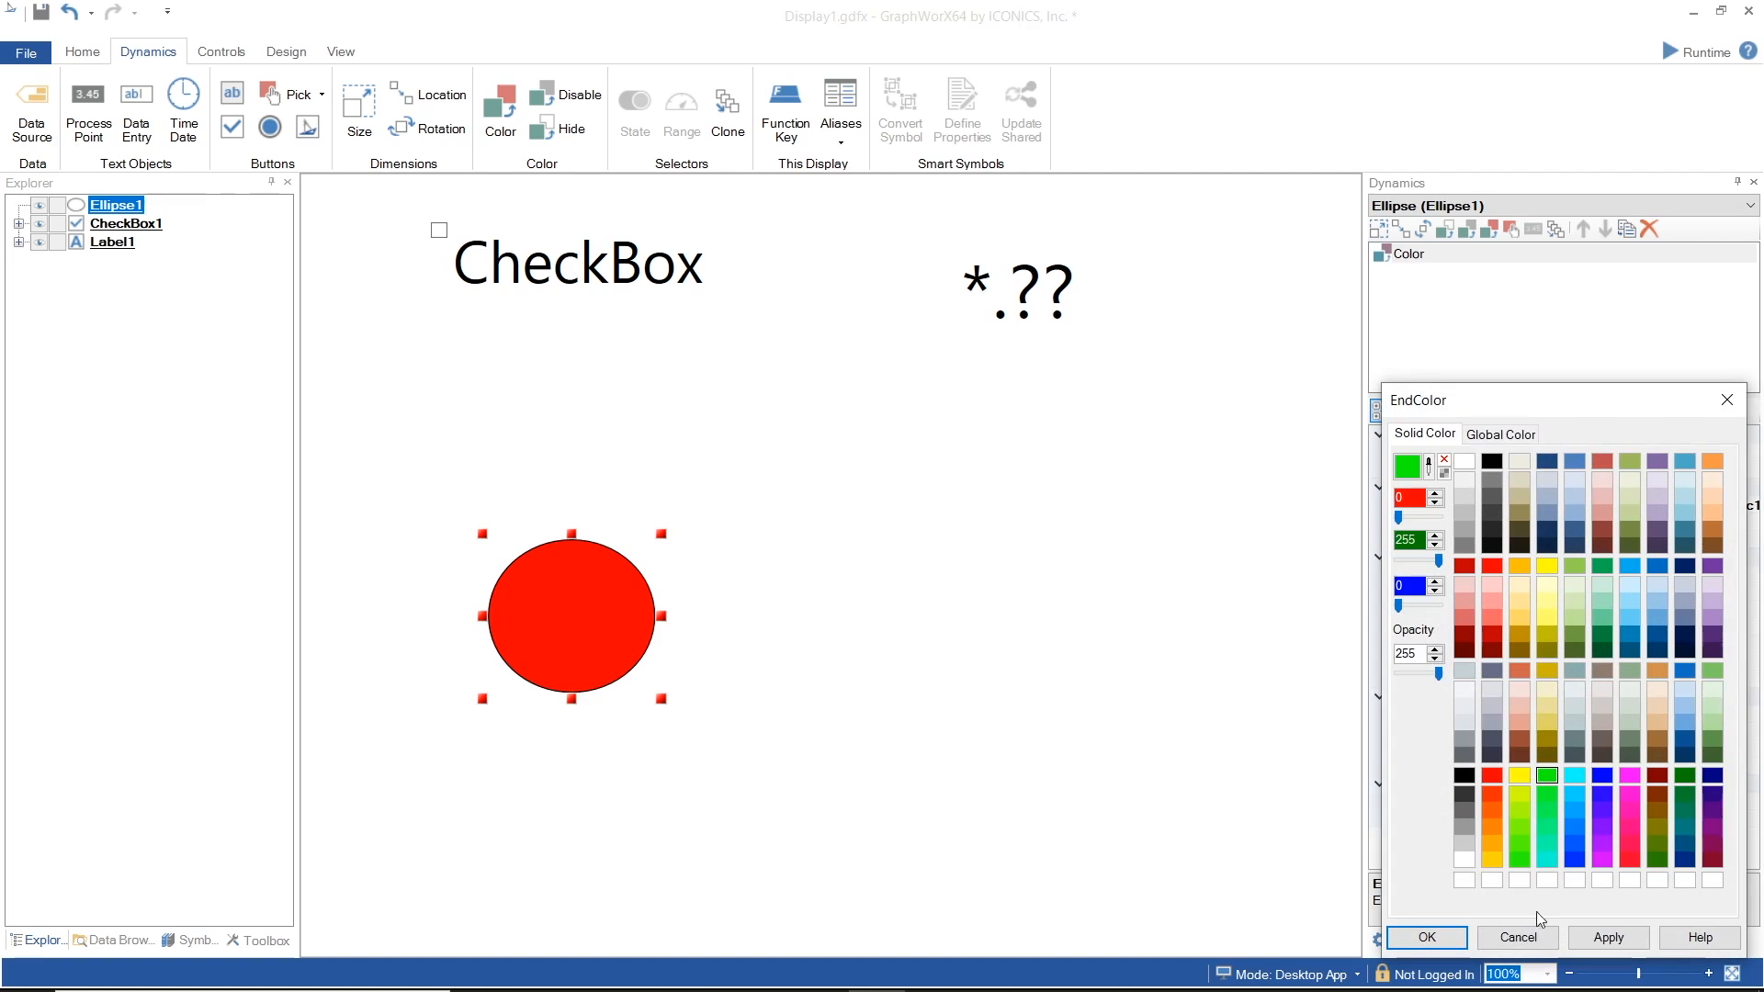
{"action": "left_click", "coordinate": [1427, 937]}
{"action": "left_click", "coordinate": [1636, 627]}
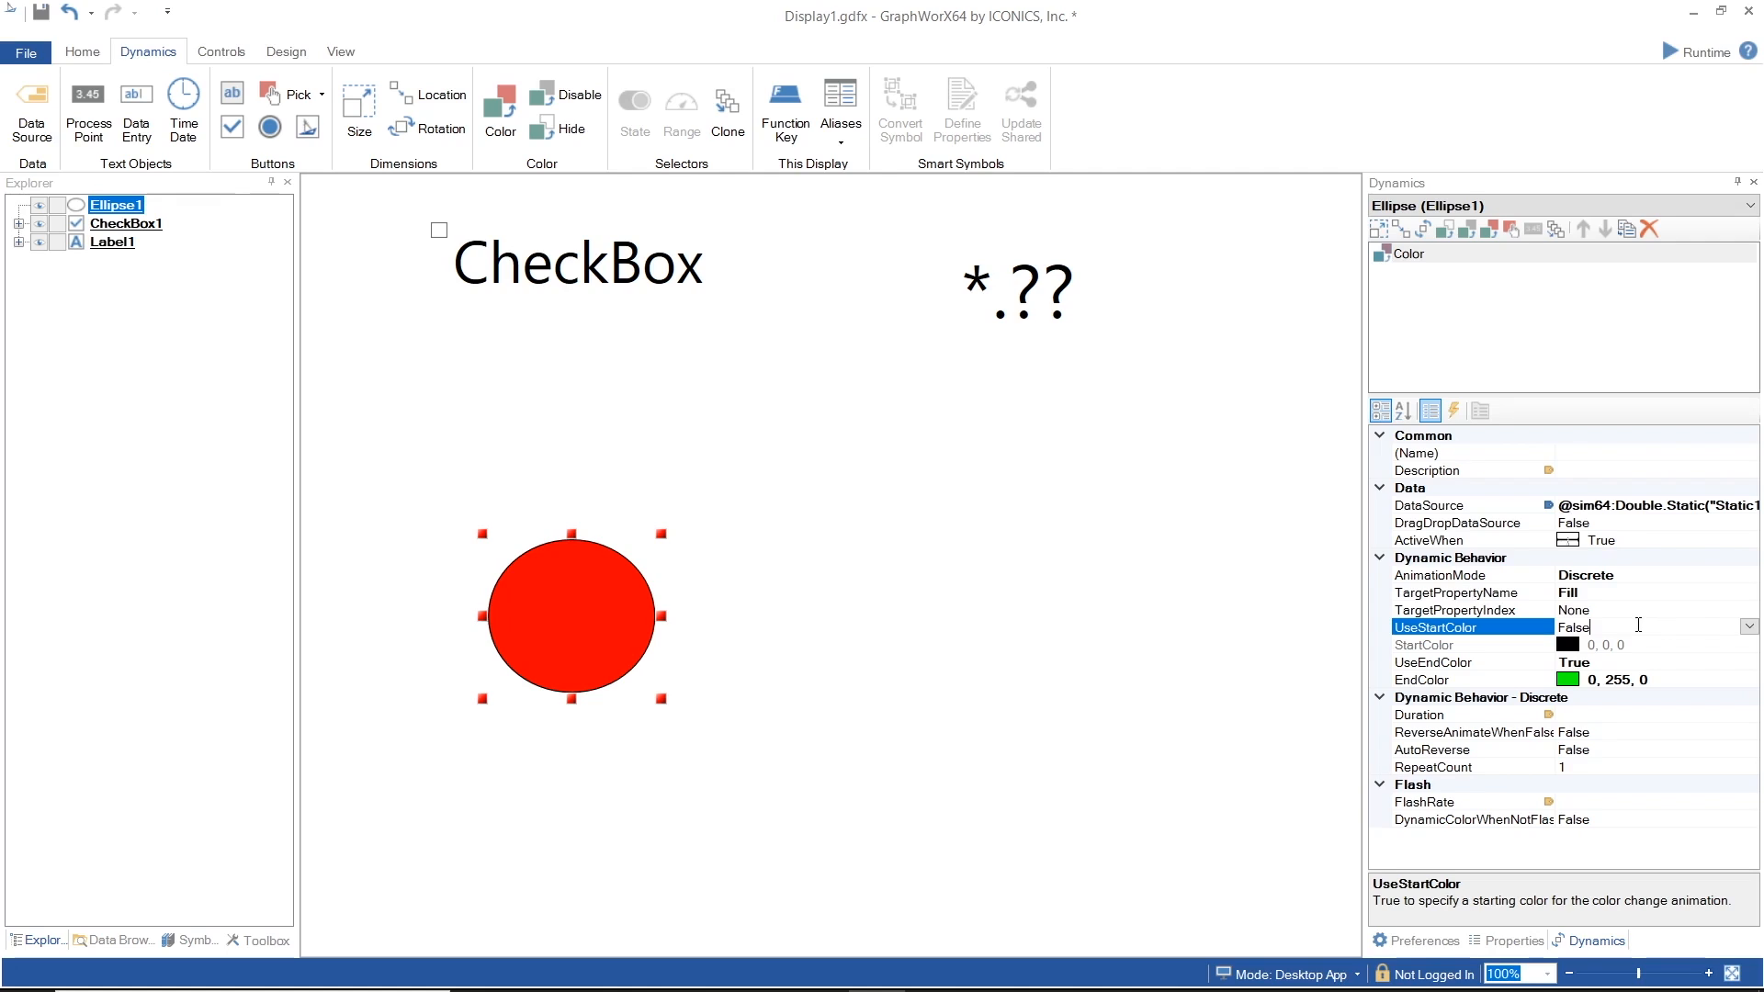
Test the ellipse's color change in runtime by toggling the check box, and return to configuration mode
{"action": "left_click", "coordinate": [1700, 60]}
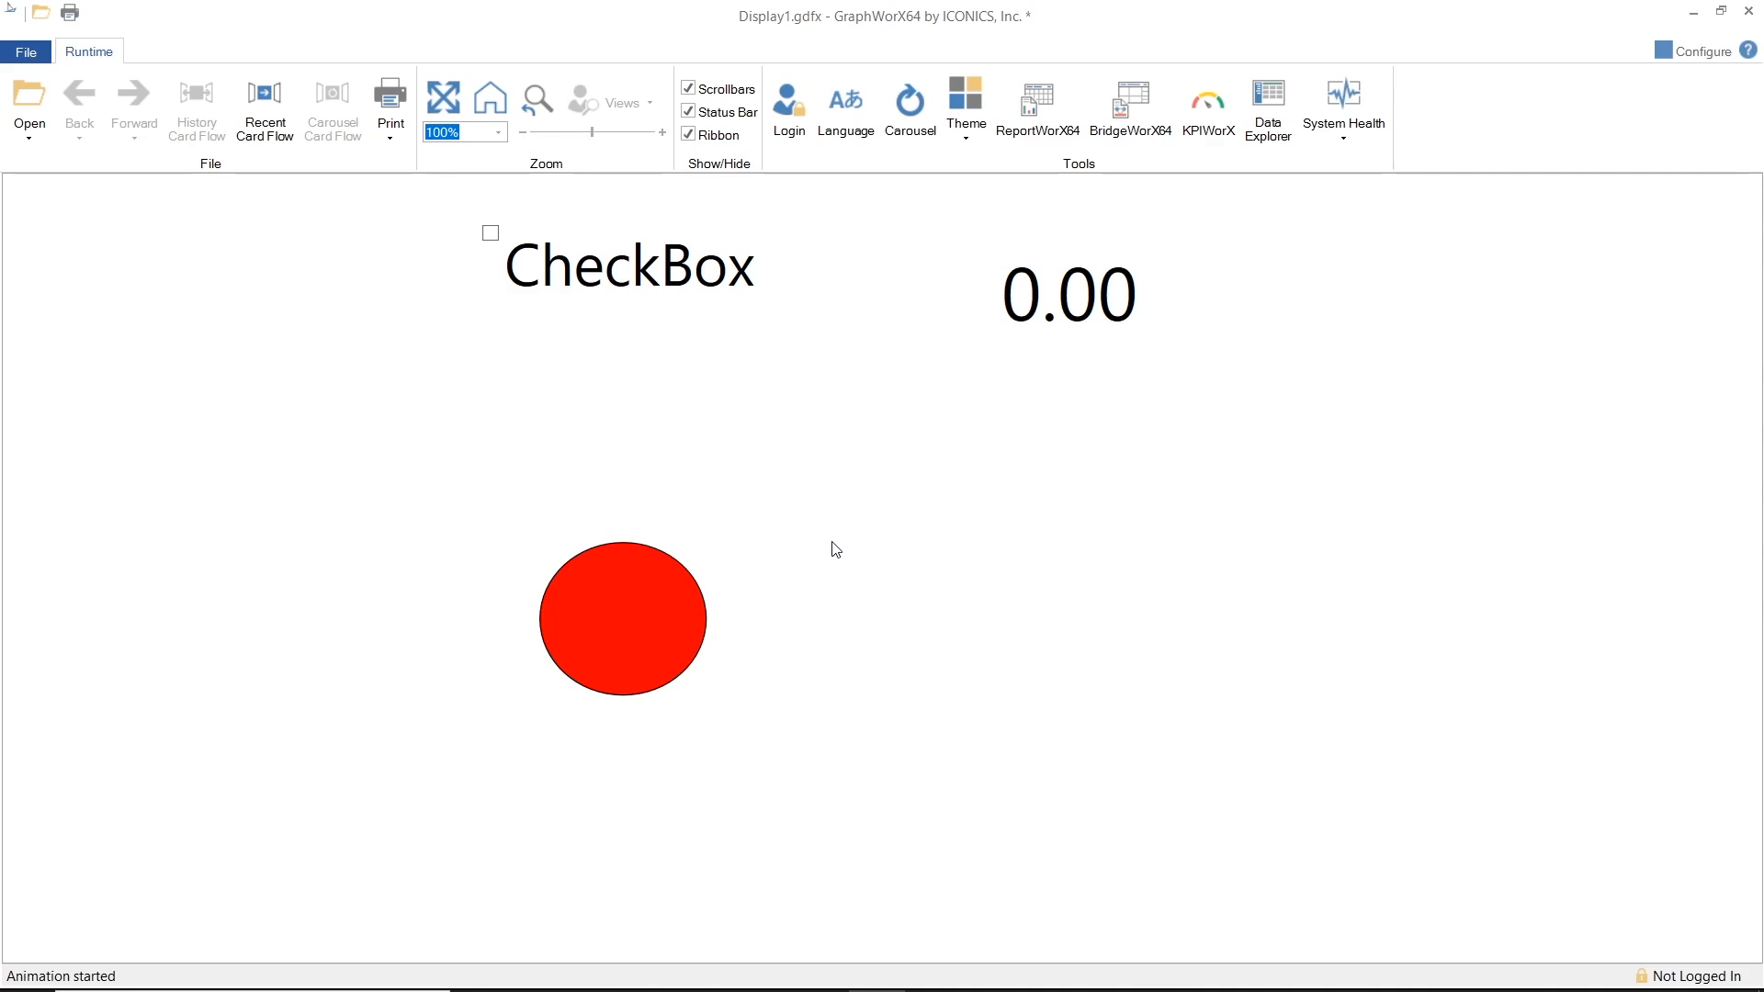
{"action": "left_click", "coordinate": [491, 235]}
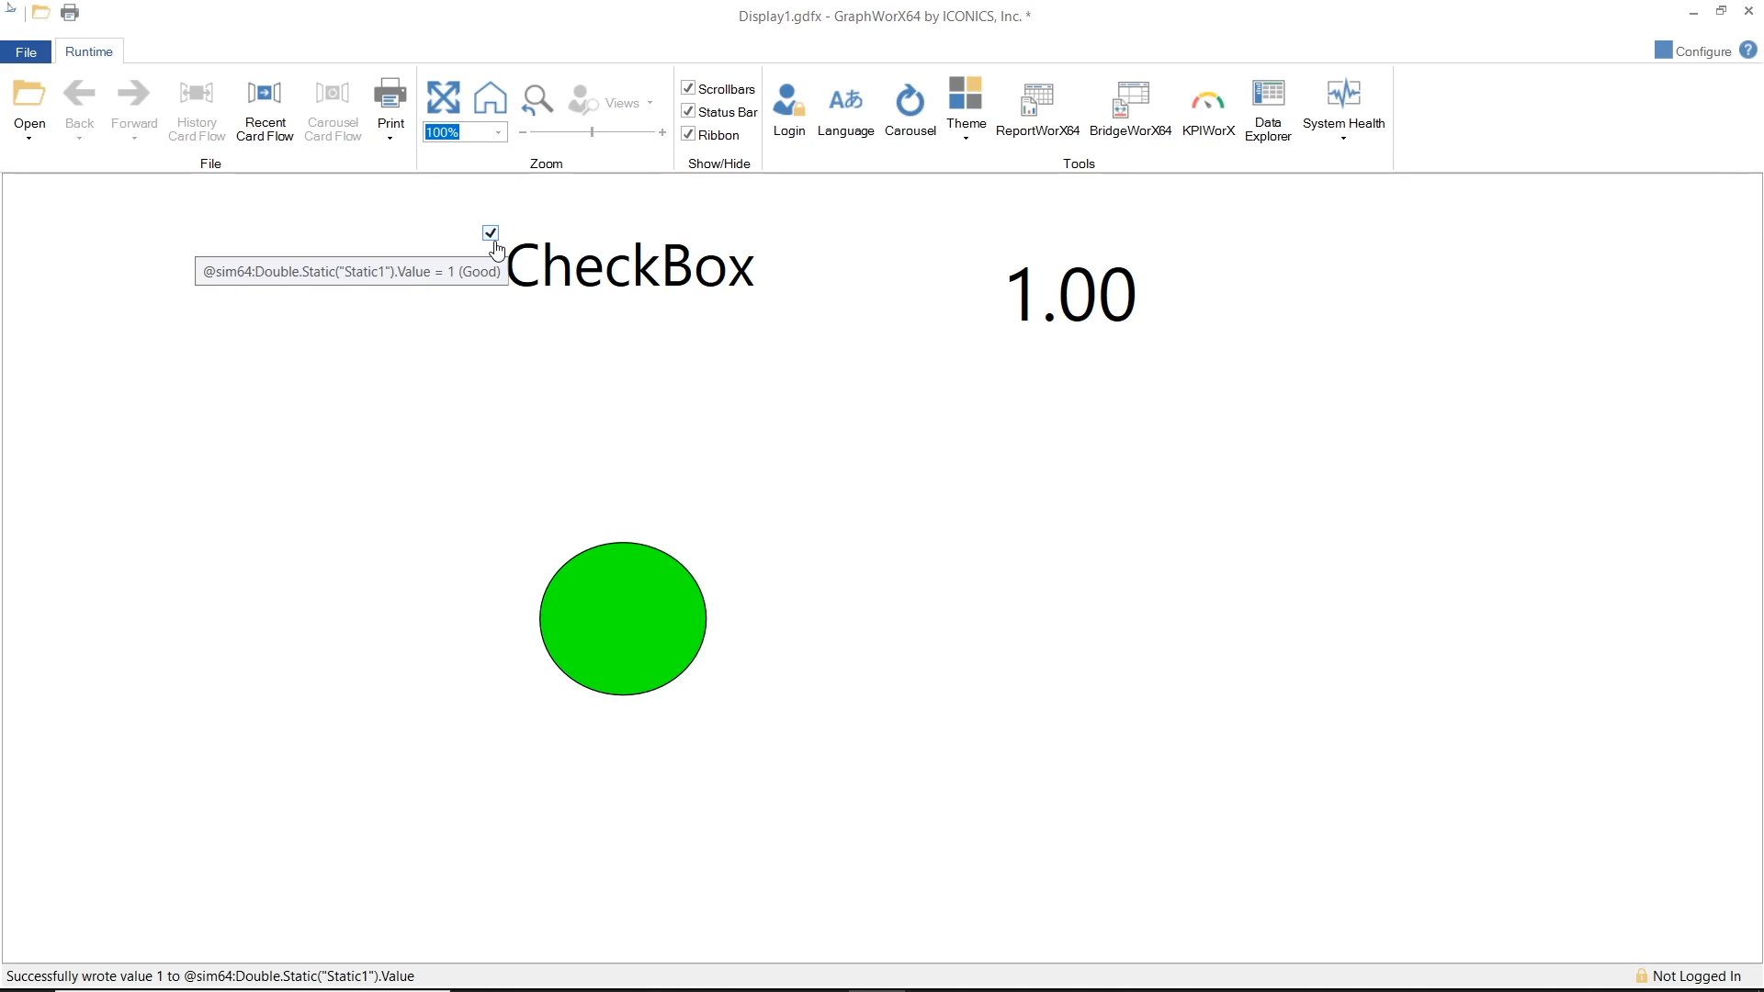
{"action": "left_click", "coordinate": [490, 234]}
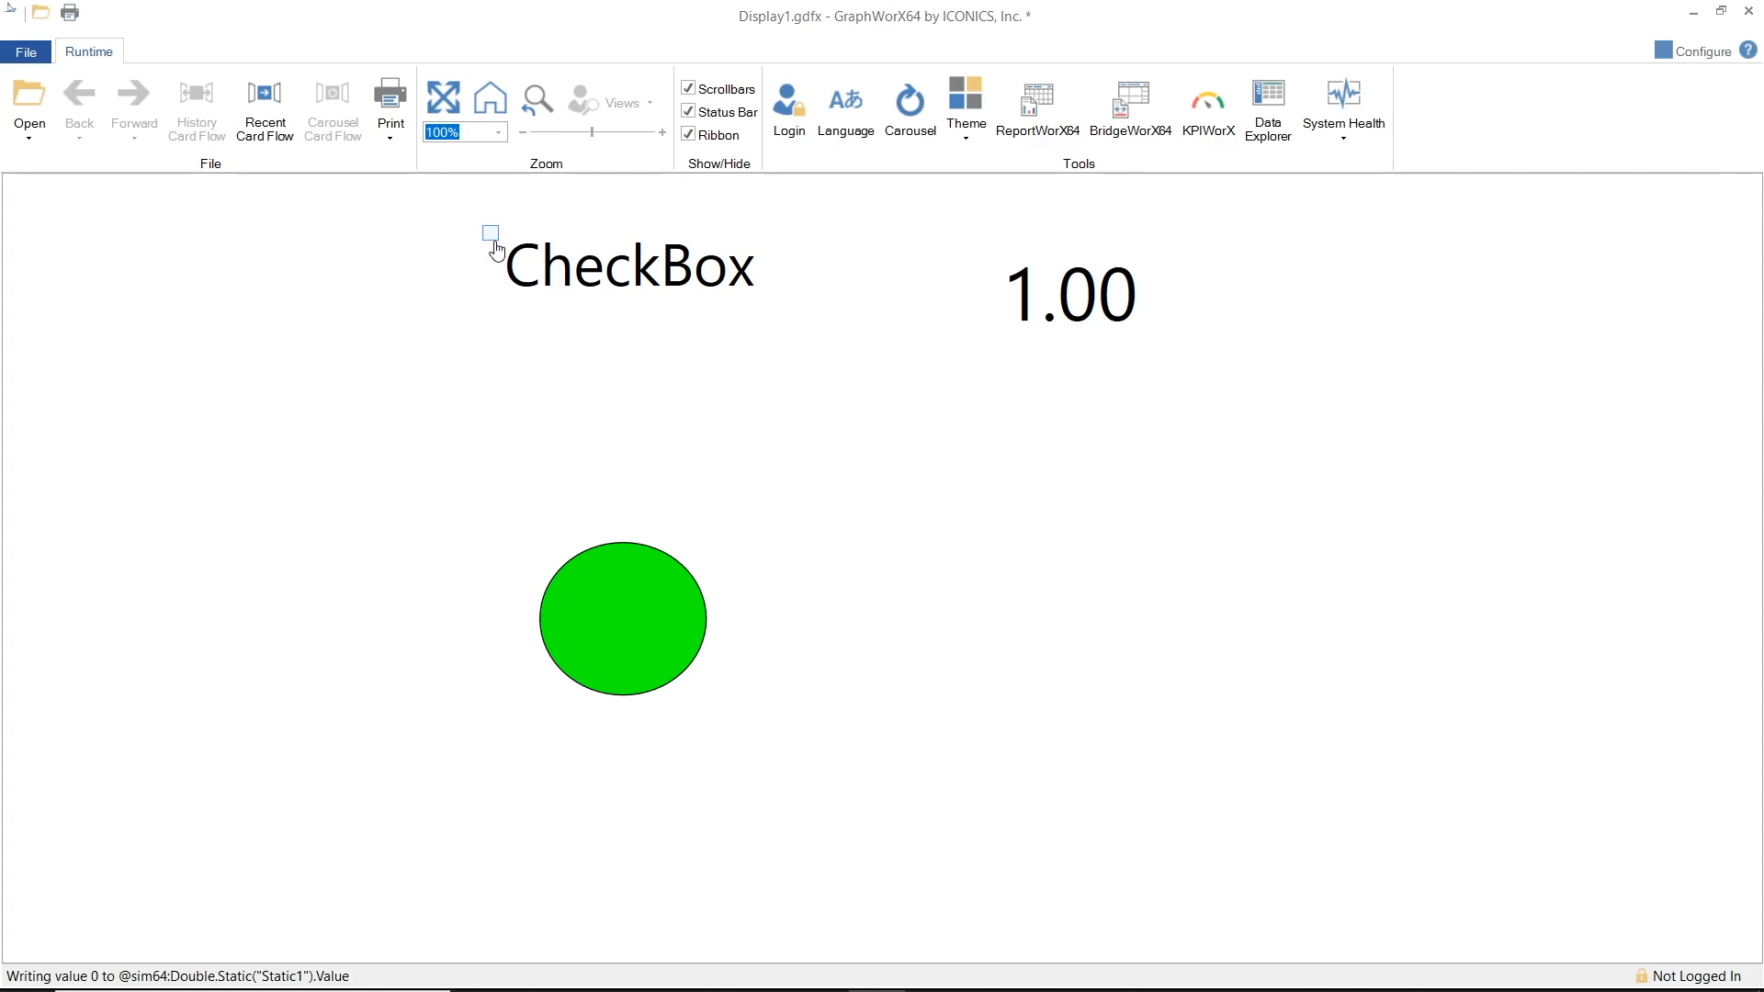
{"action": "left_click", "coordinate": [494, 240]}
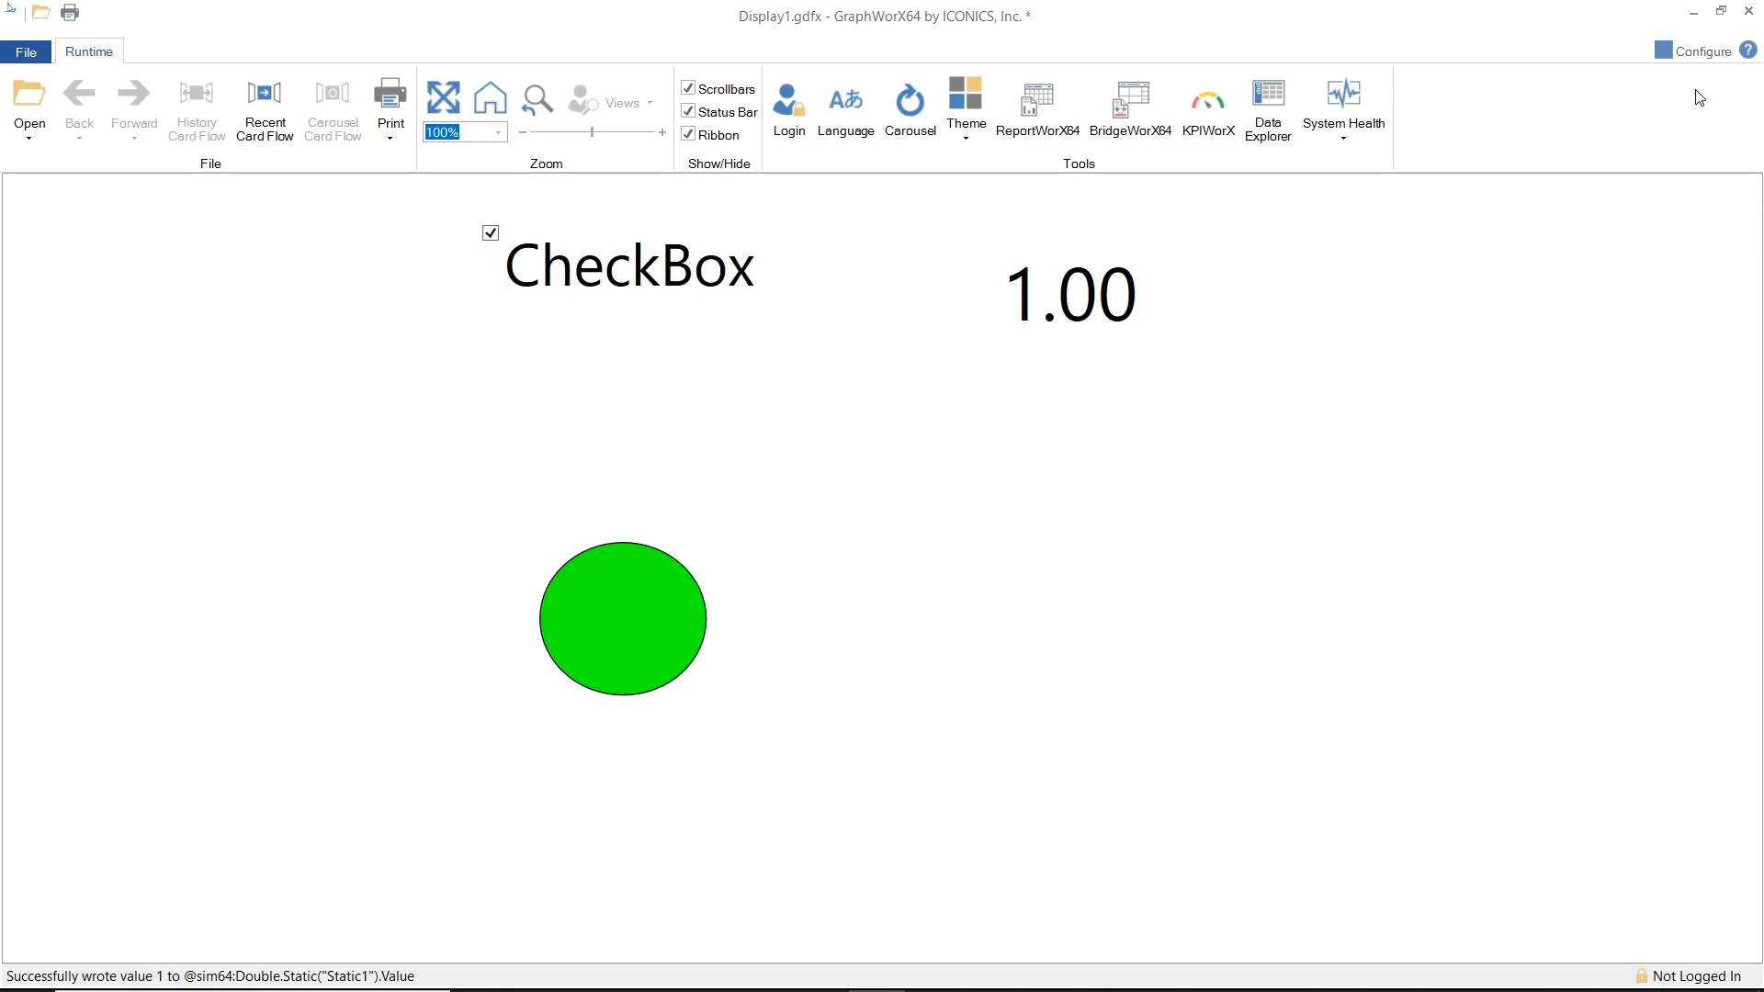
{"action": "left_click", "coordinate": [1695, 51]}
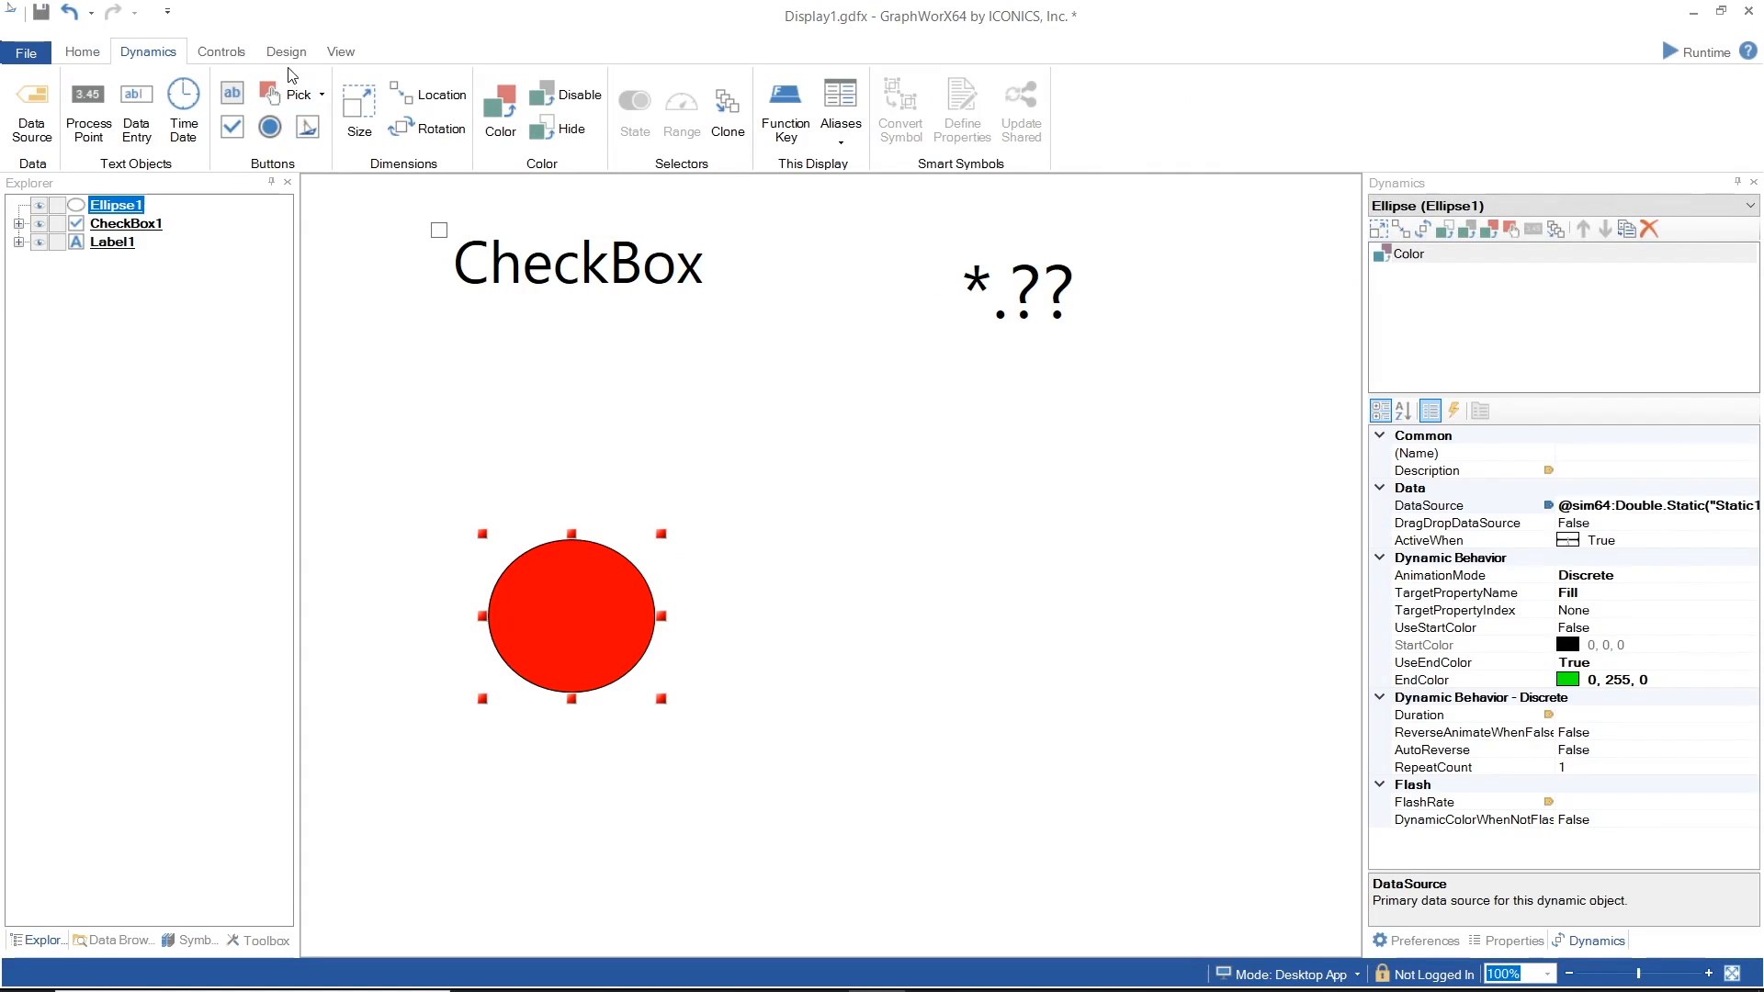
Add a text label reading "Disappear" below the process point
{"action": "key", "text": "Escape"}
{"action": "left_click", "coordinate": [82, 51]}
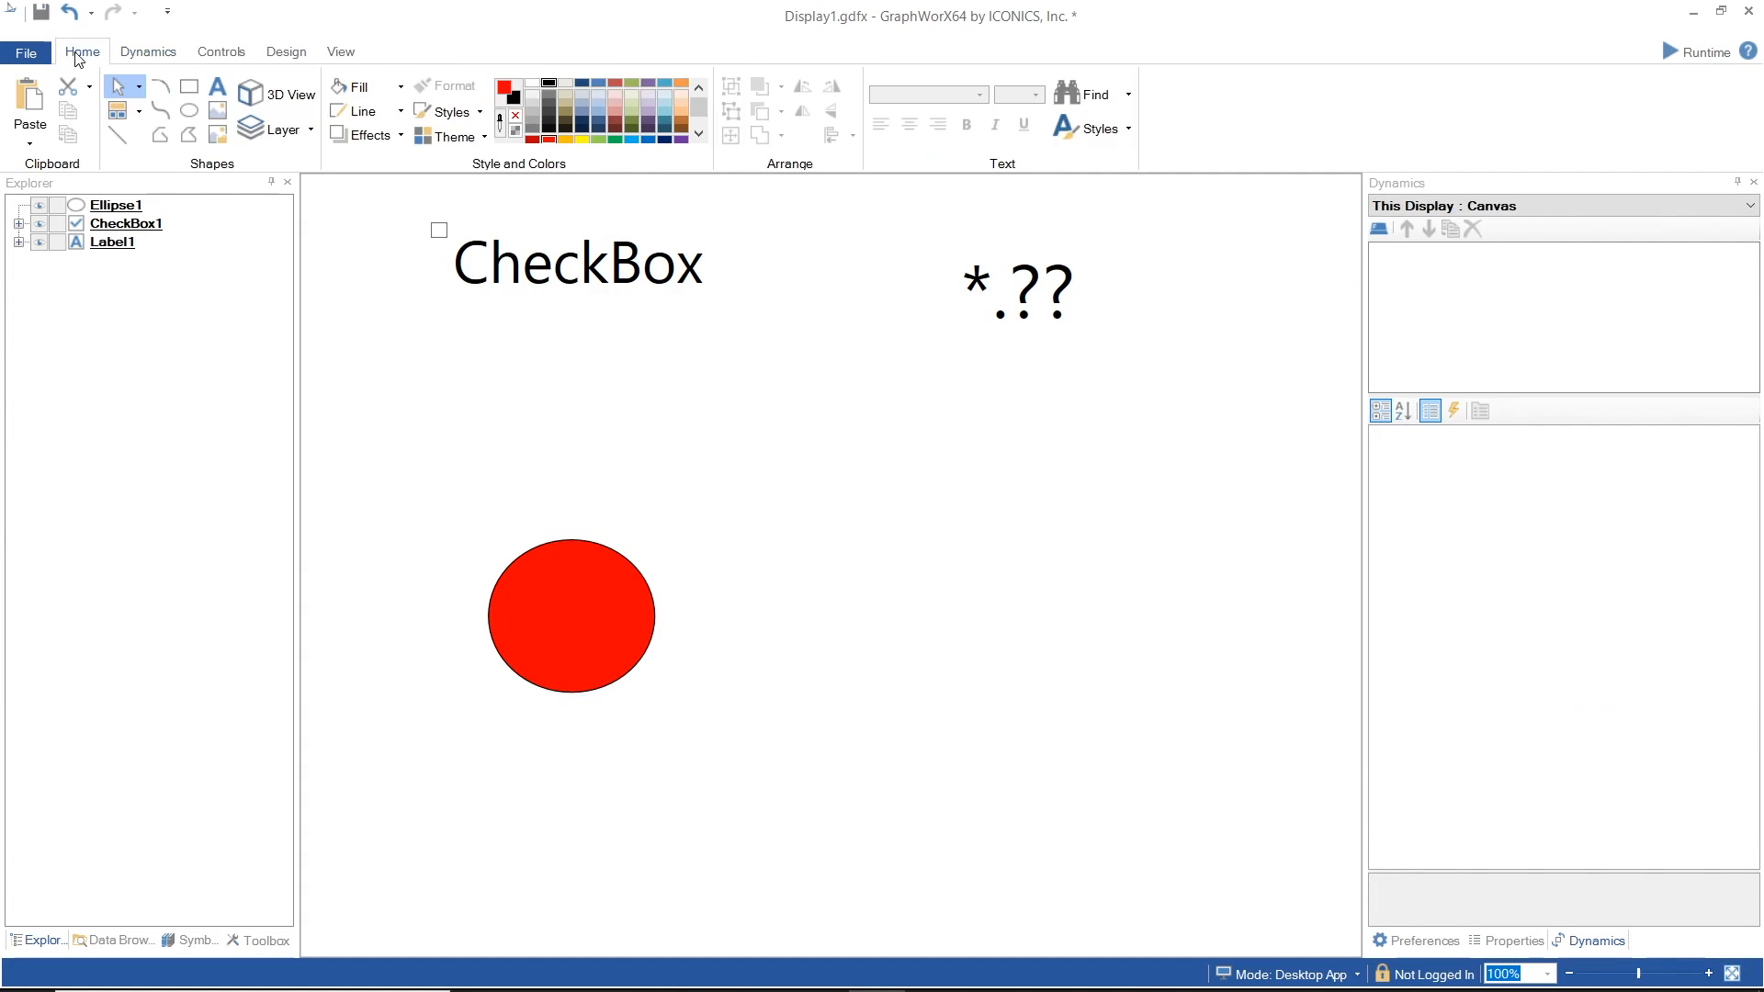
{"action": "left_click", "coordinate": [218, 90]}
{"action": "left_click_drag", "start_coordinate": [878, 433], "coordinate": [1167, 547]}
{"action": "type", "text": "Disappear"}
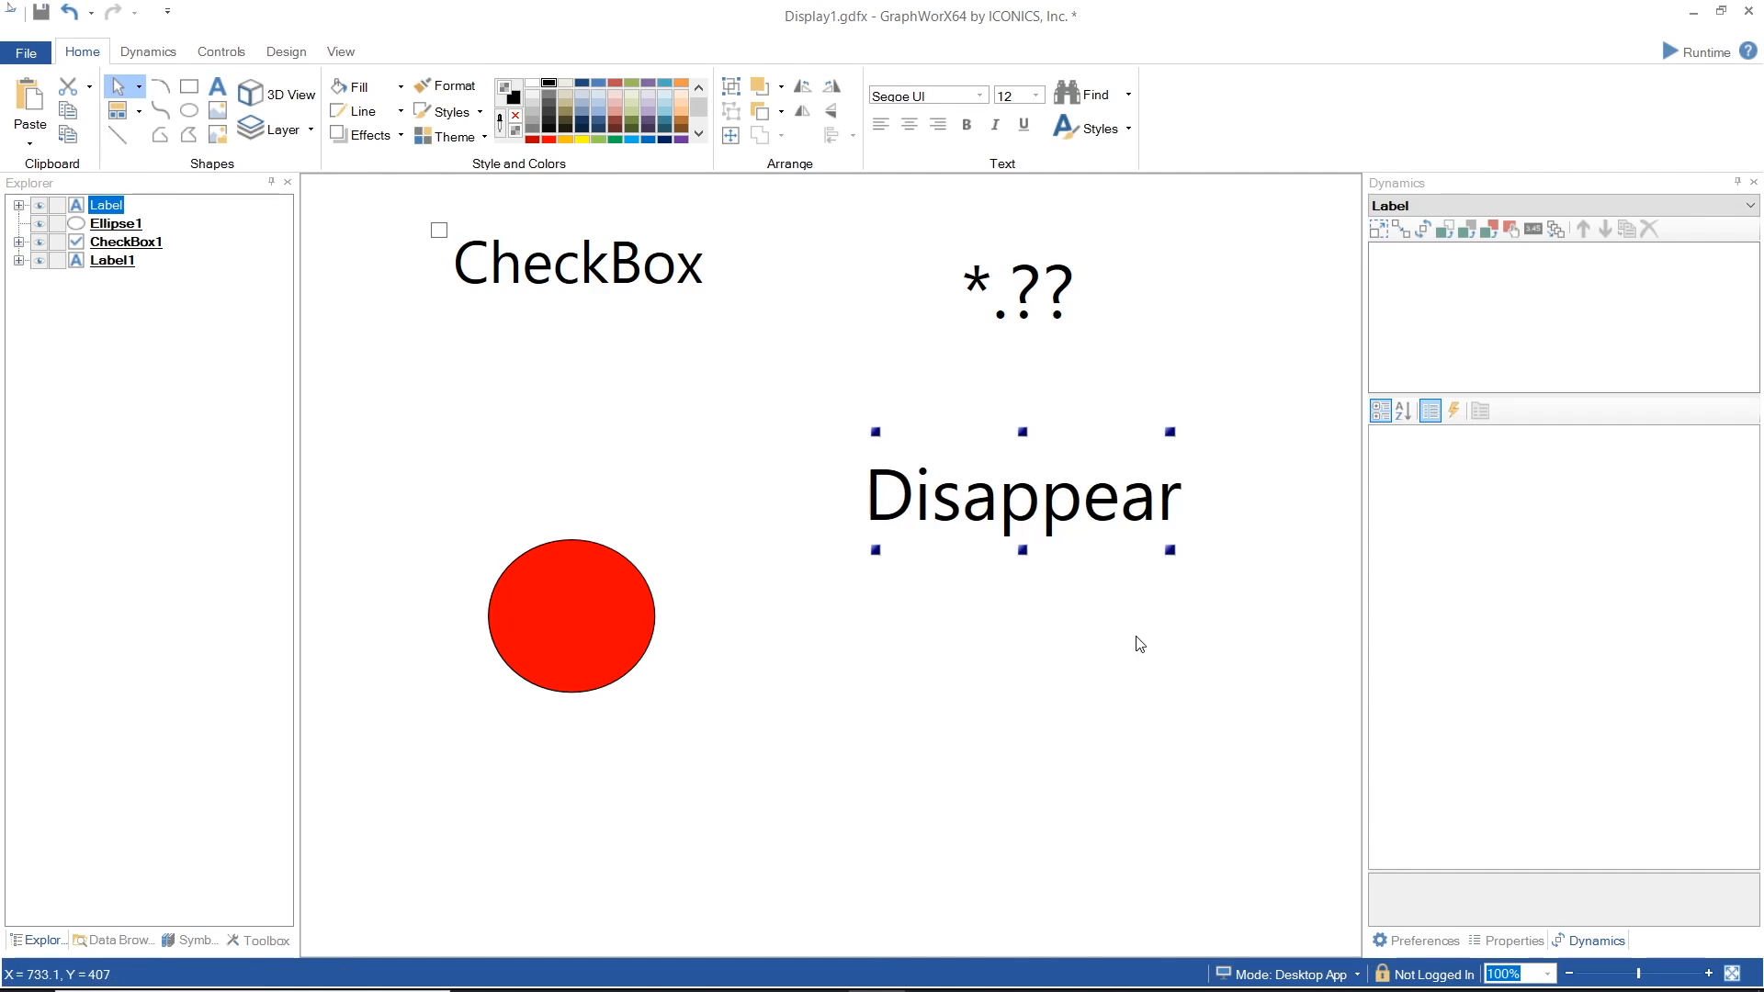
{"action": "left_click", "coordinate": [1035, 465]}
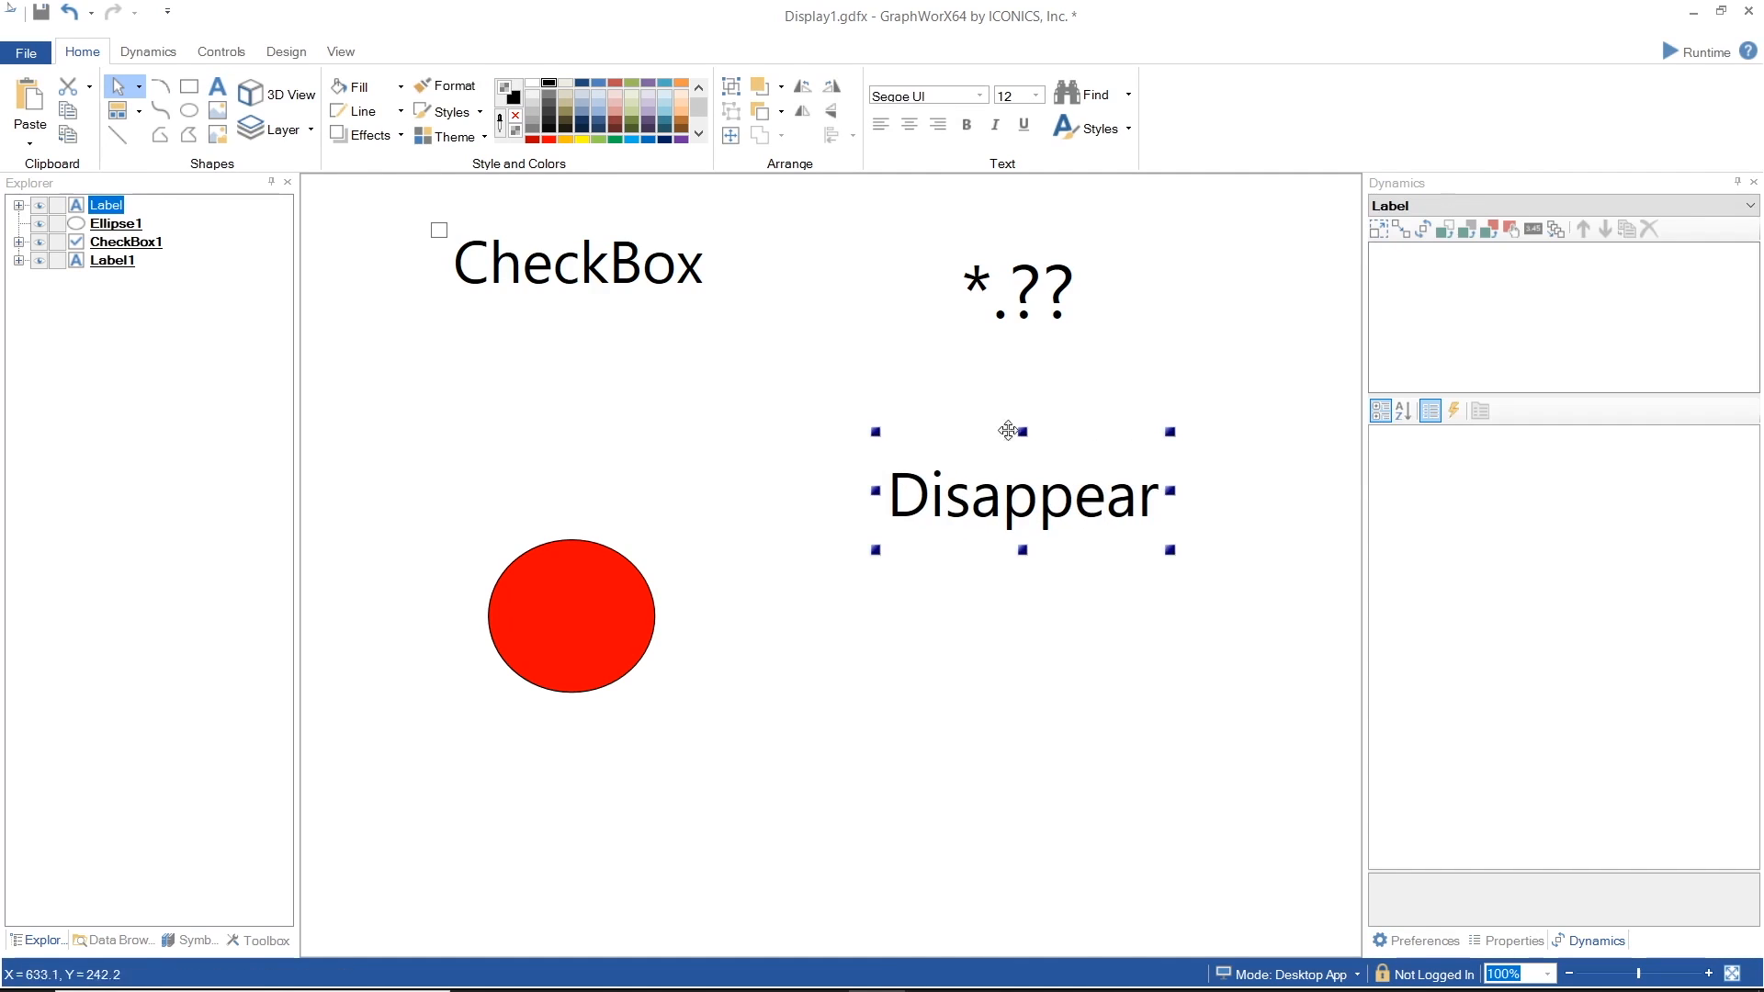
Add a Pick dynamic to the Disappear label with the Set Object Visibility command, toggling visibility for object name "*"
{"action": "left_click", "coordinate": [181, 52]}
{"action": "left_click", "coordinate": [291, 94]}
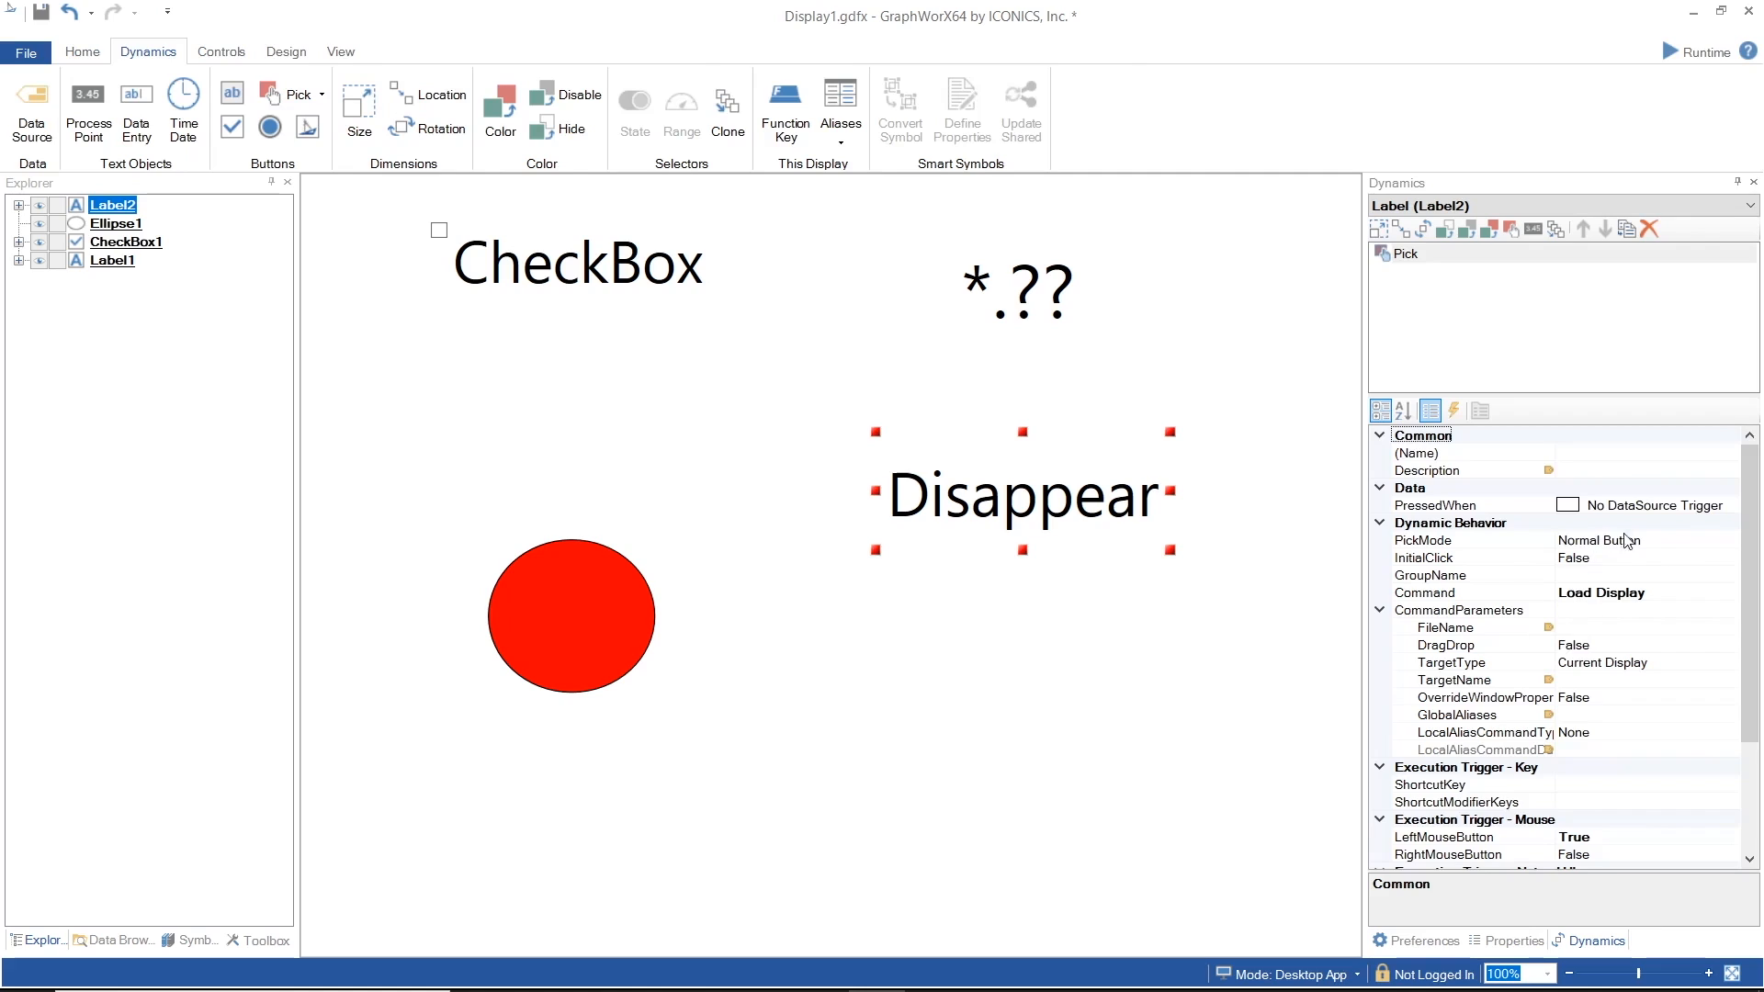
{"action": "left_click", "coordinate": [1654, 593]}
{"action": "left_click", "coordinate": [1730, 591]}
{"action": "scroll", "coordinate": [1635, 735], "scroll_direction": "down", "scroll_amount": 3}
{"action": "left_click", "coordinate": [1584, 760]}
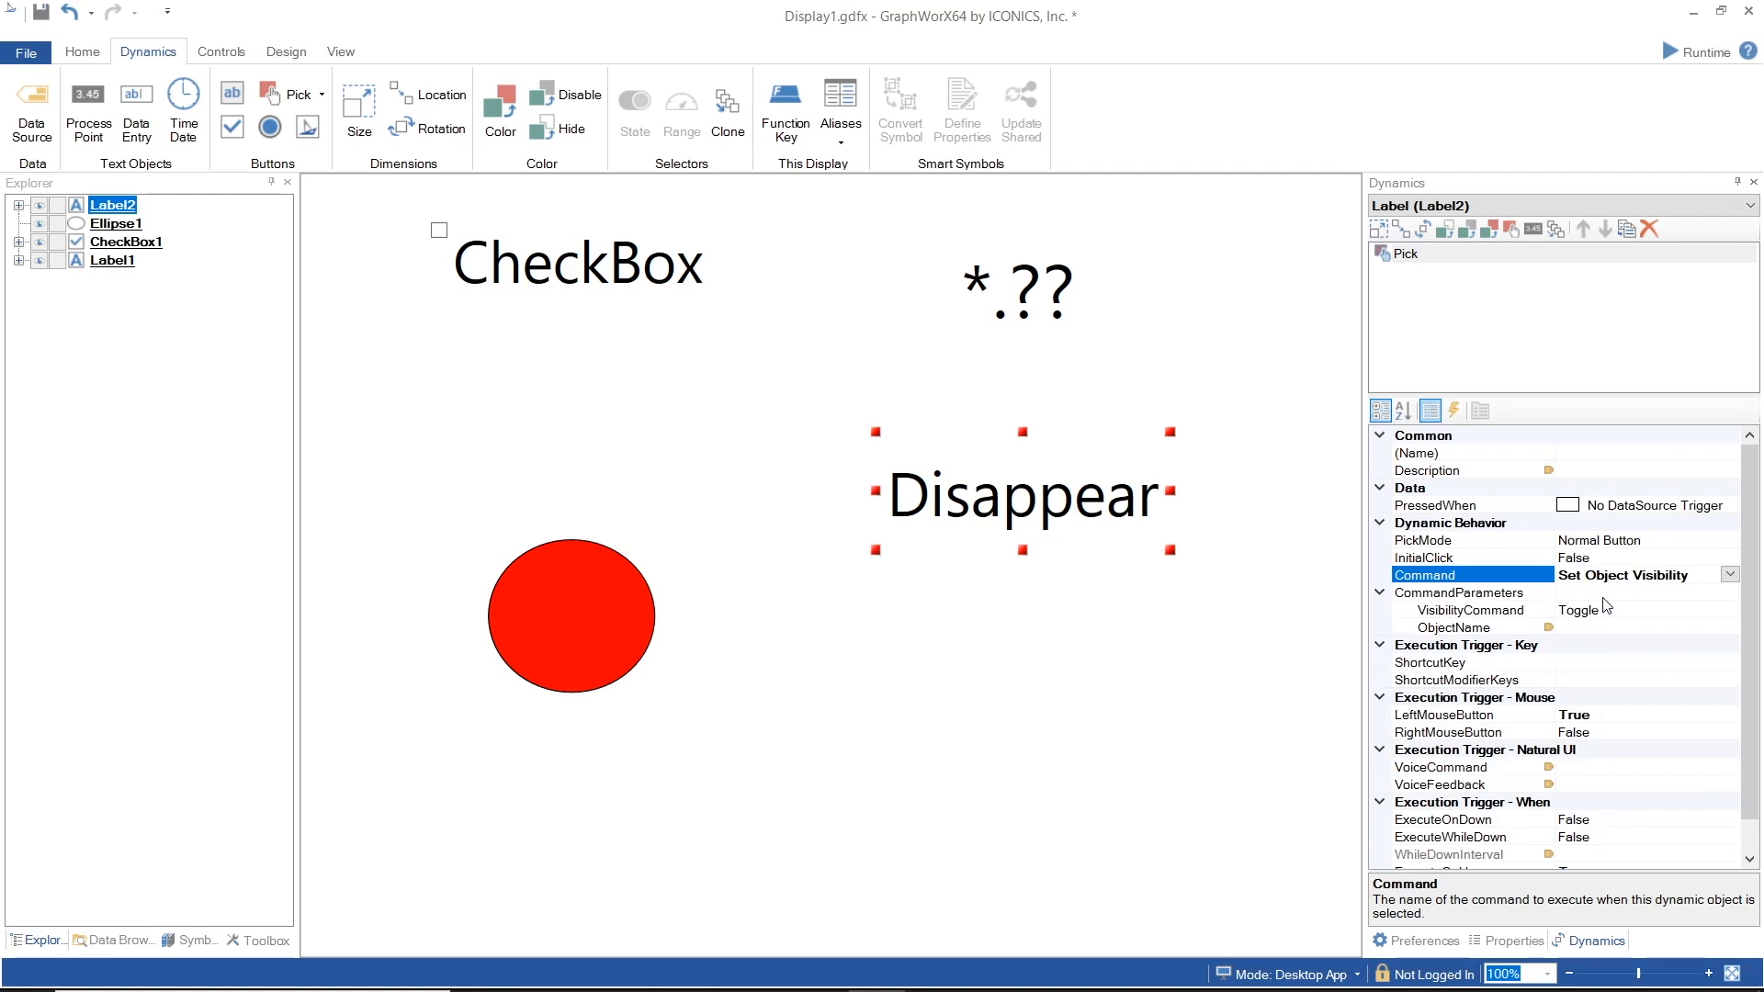
{"action": "left_click", "coordinate": [1597, 628]}
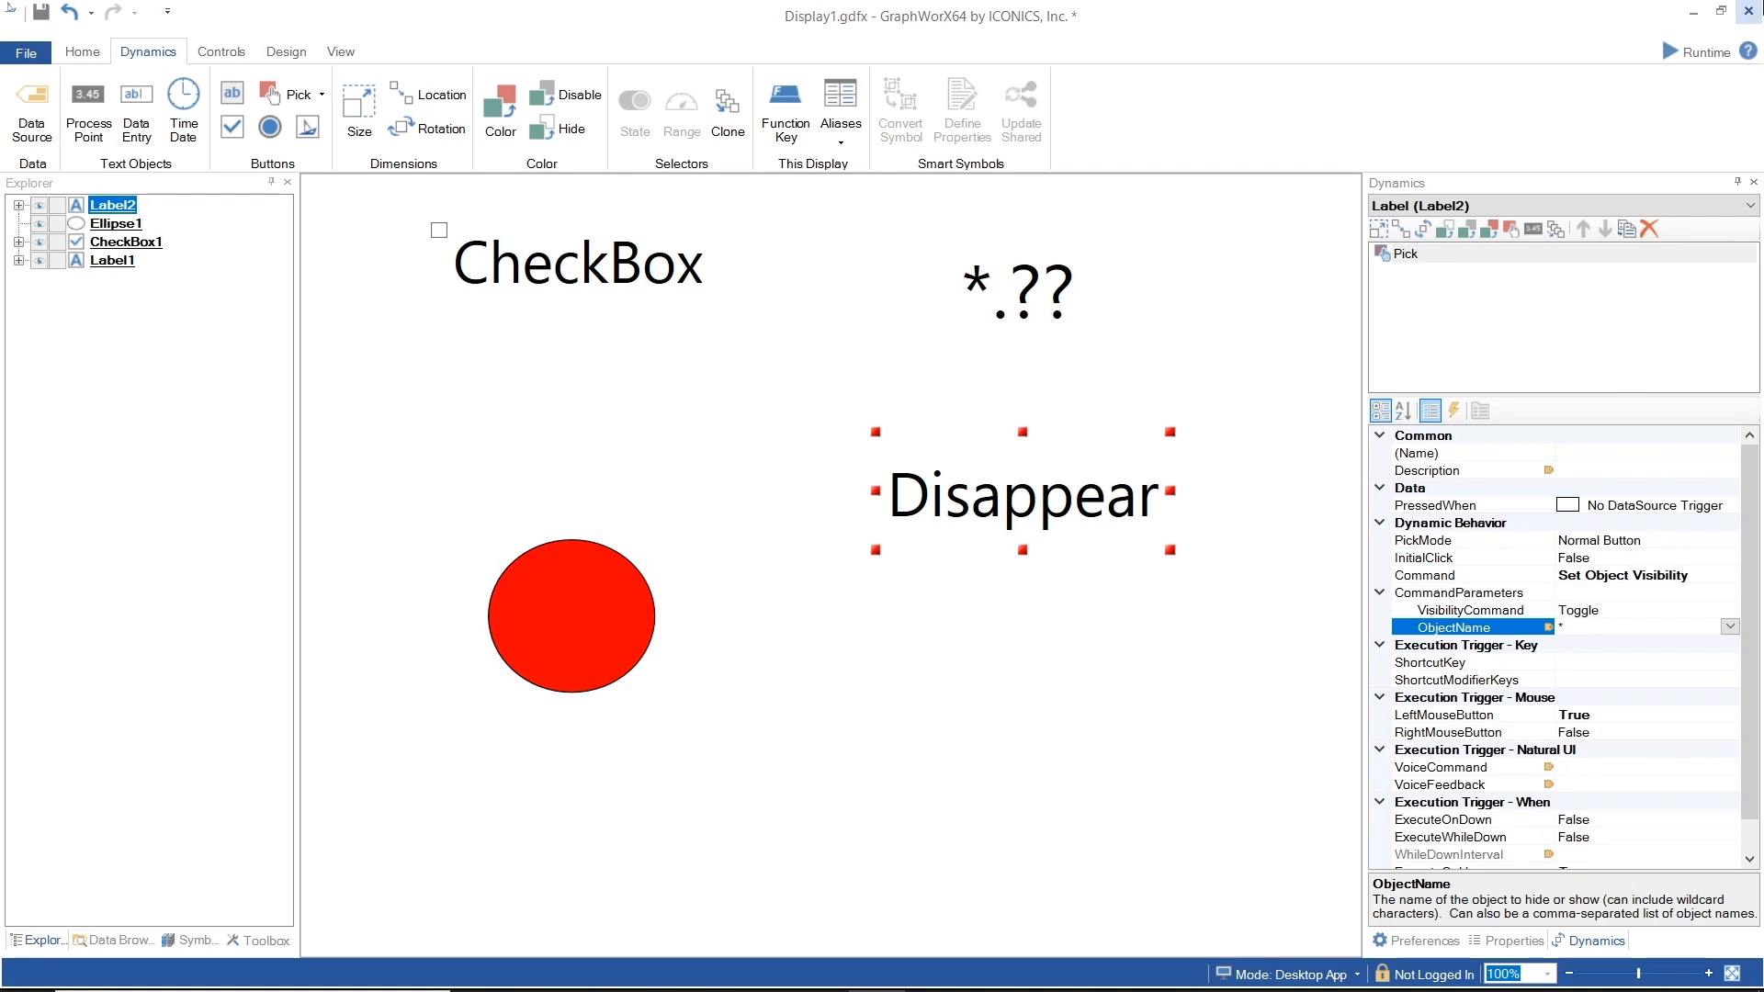
Run the display, uncheck the check box, and trigger the Disappear label to test its visibility command
{"action": "left_click", "coordinate": [1695, 53]}
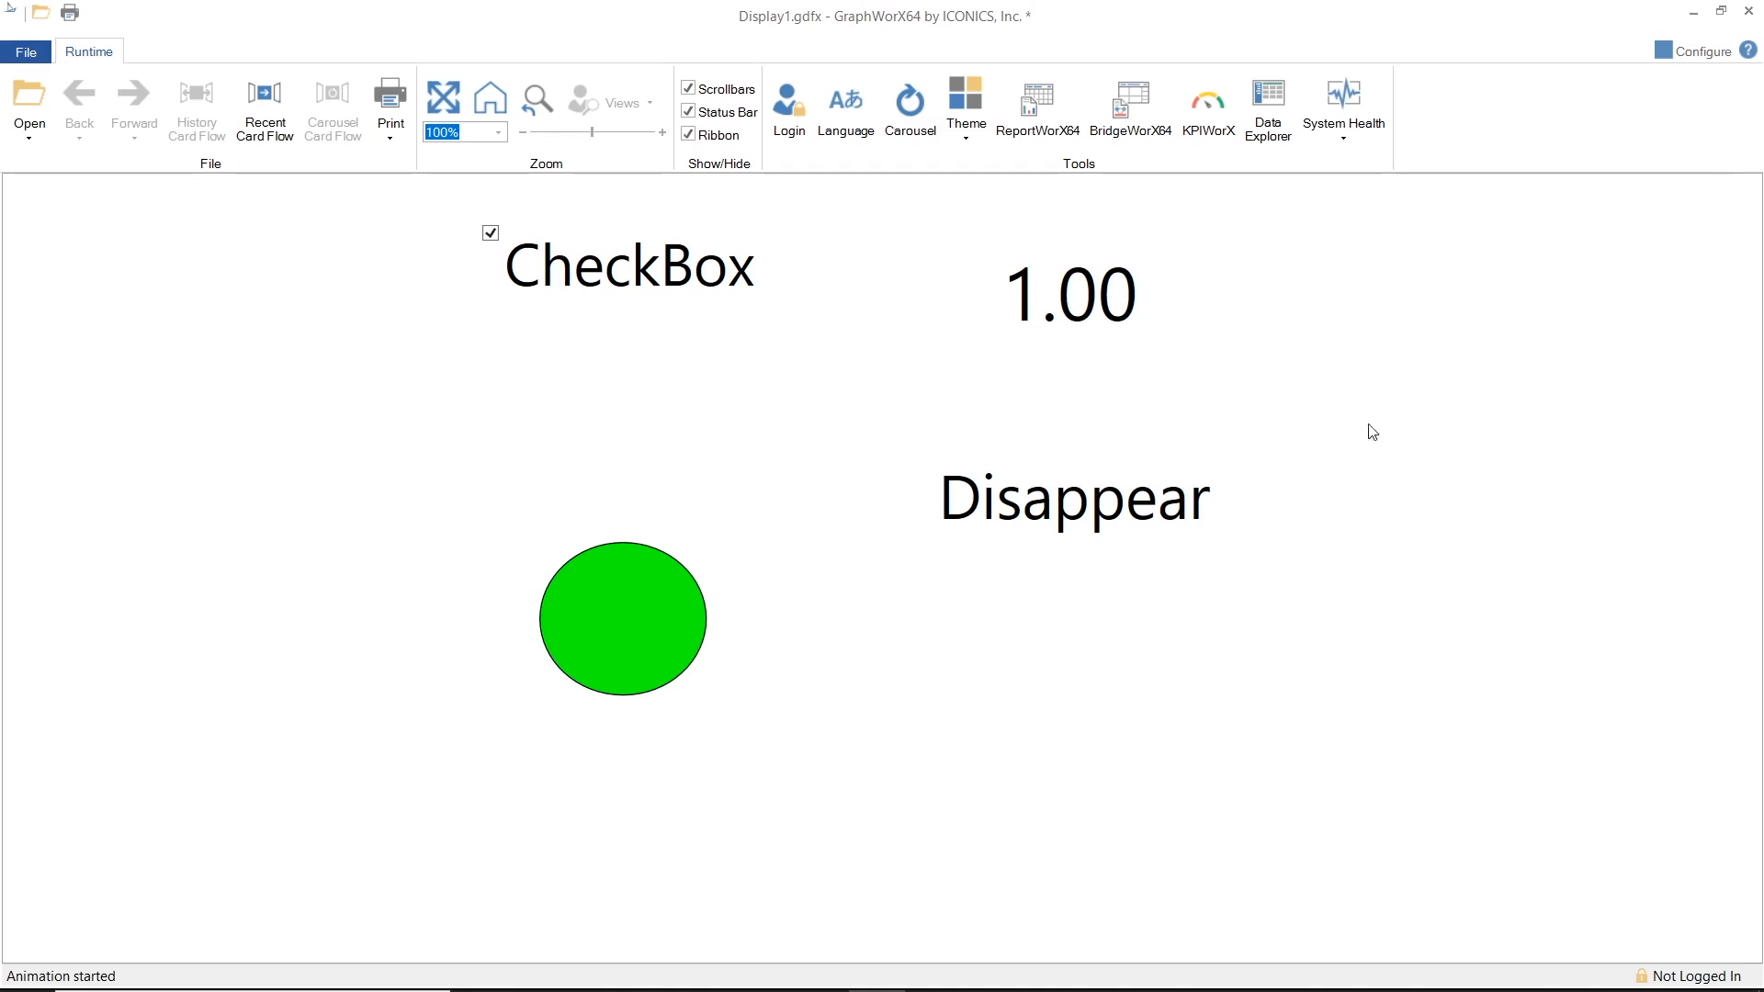
{"action": "left_click", "coordinate": [490, 237]}
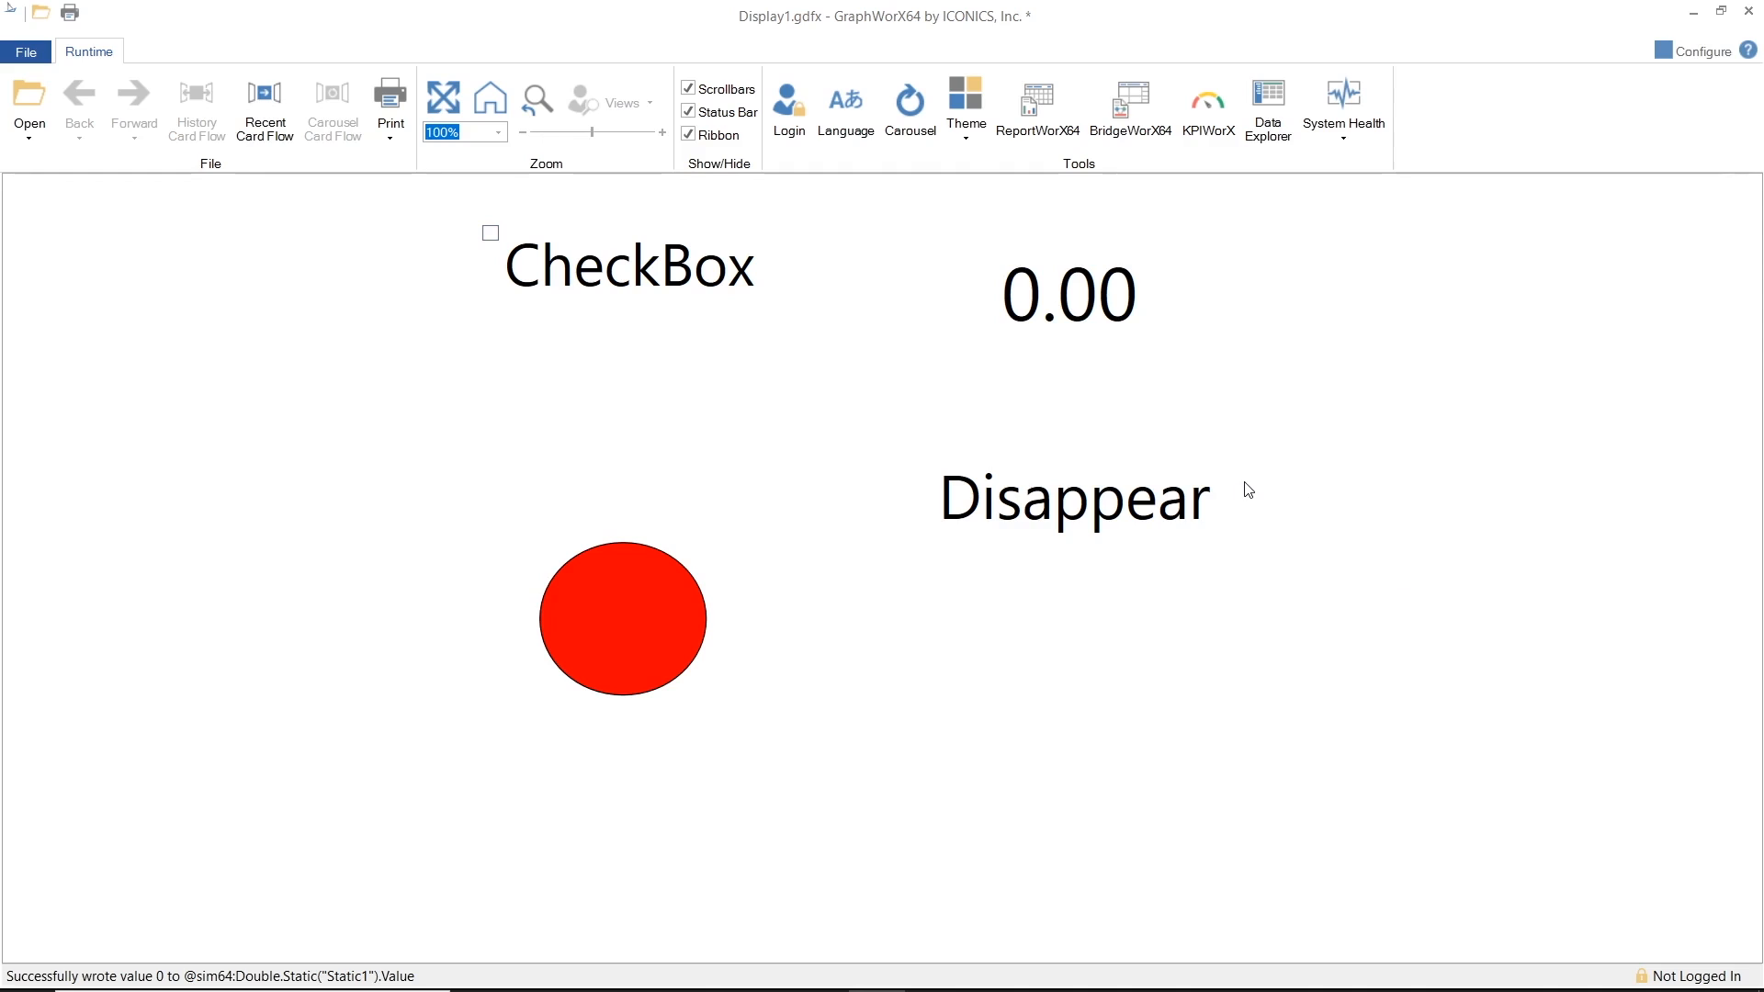
{"action": "left_click", "coordinate": [1124, 531]}
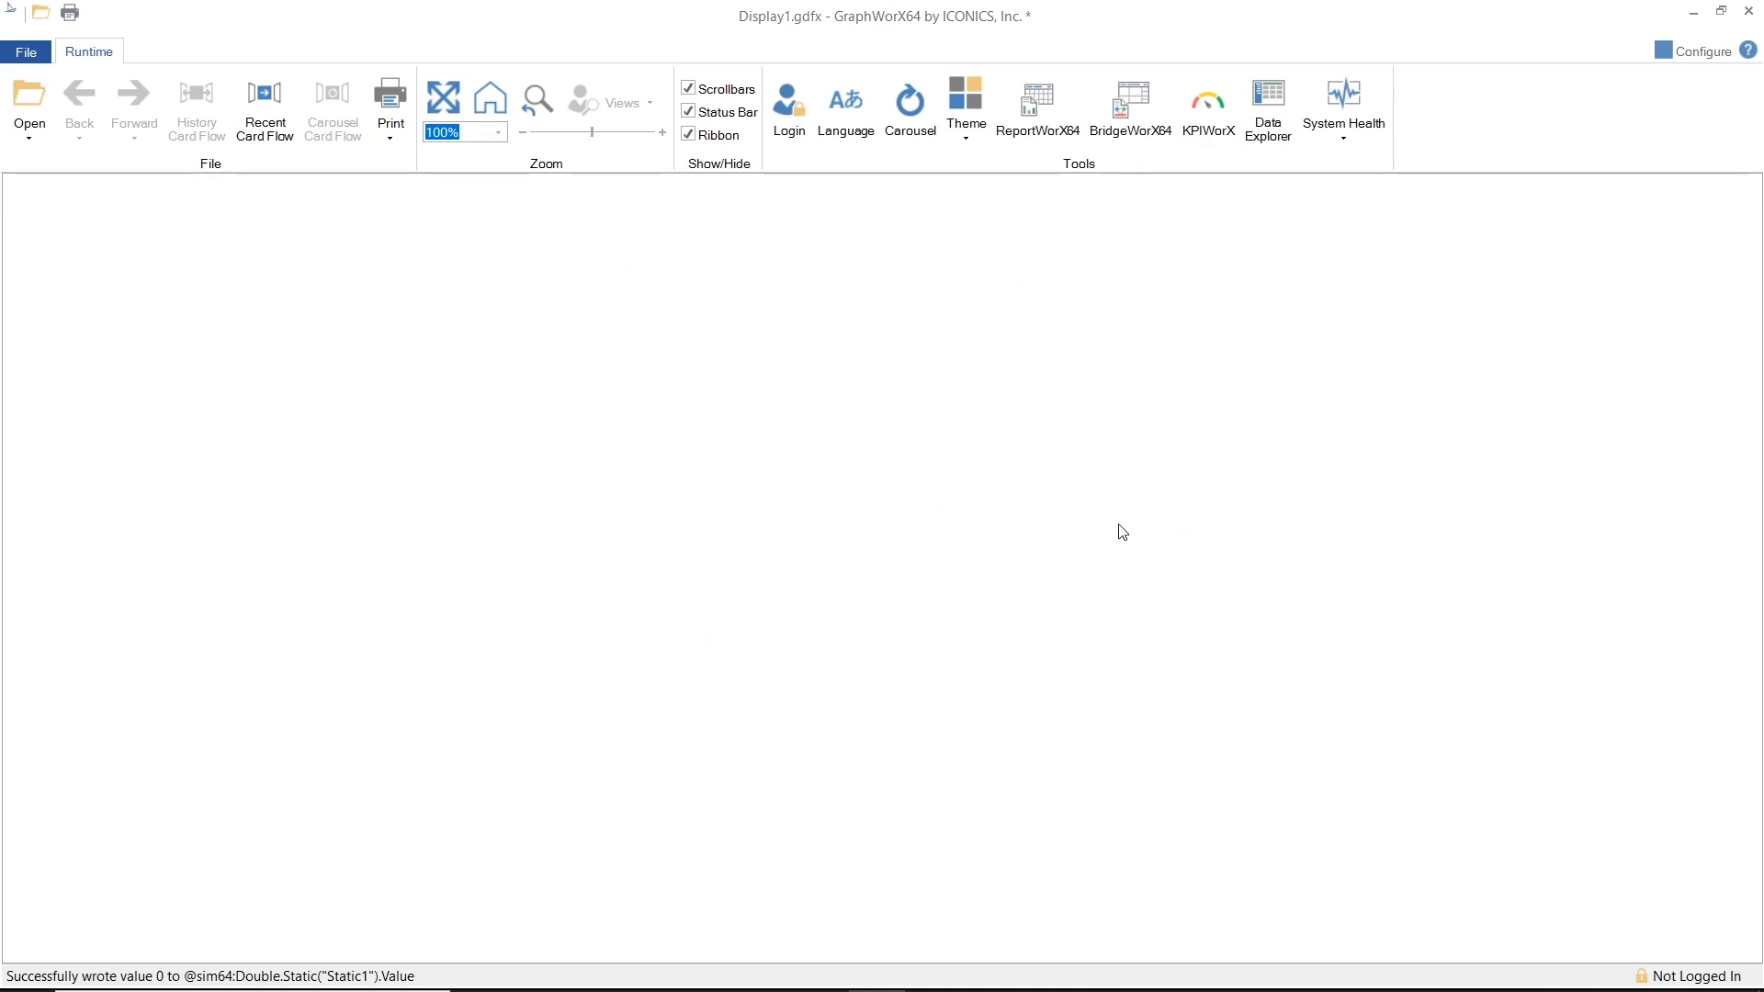